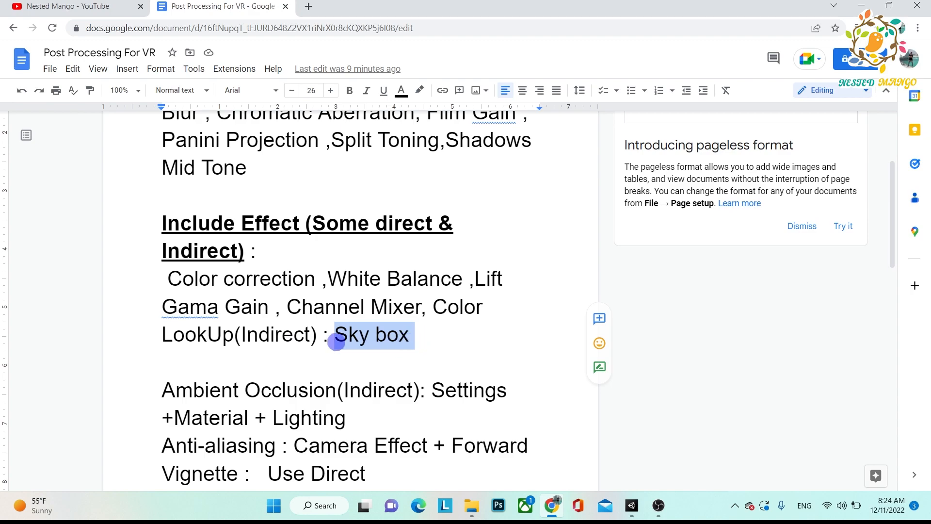
- Review the document's included effects from color correction through the indirect sky box and ambient occlusion notes
drag(318, 336, 168, 284)
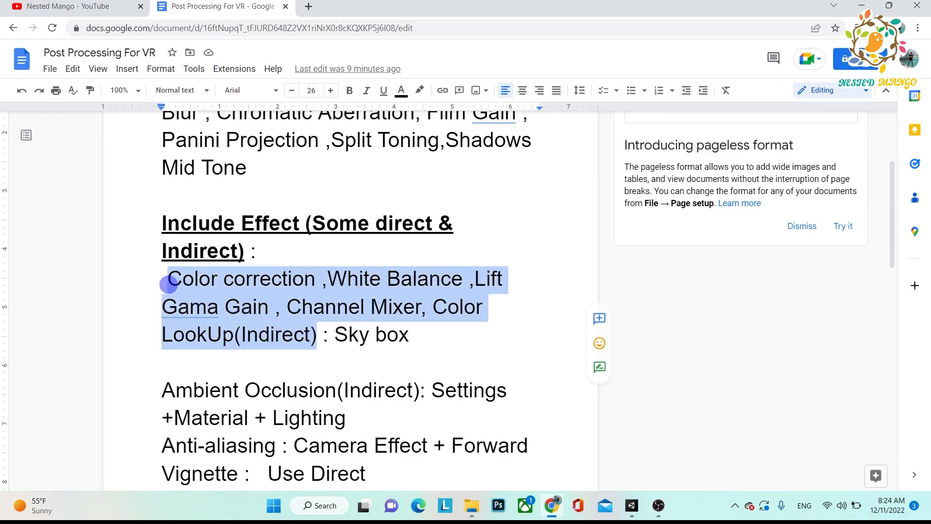
click(247, 279)
drag(170, 281, 314, 281)
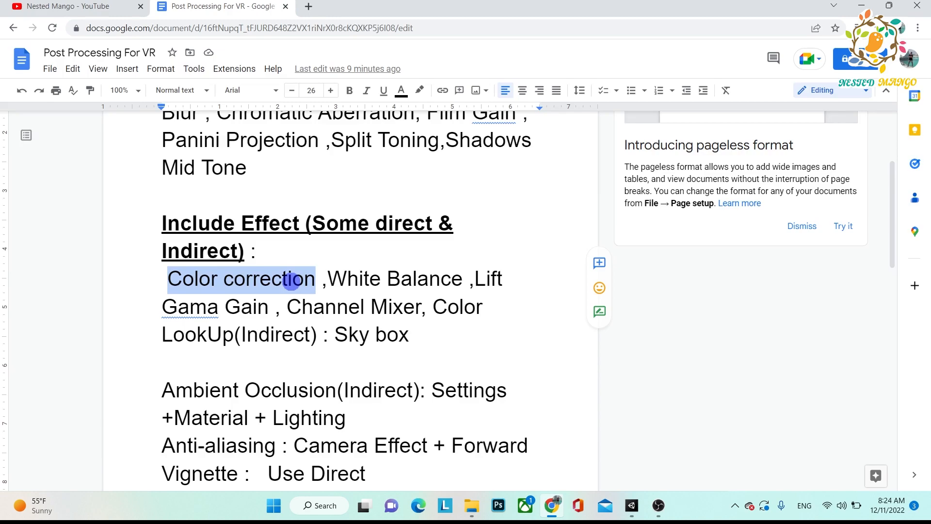
drag(330, 334, 415, 334)
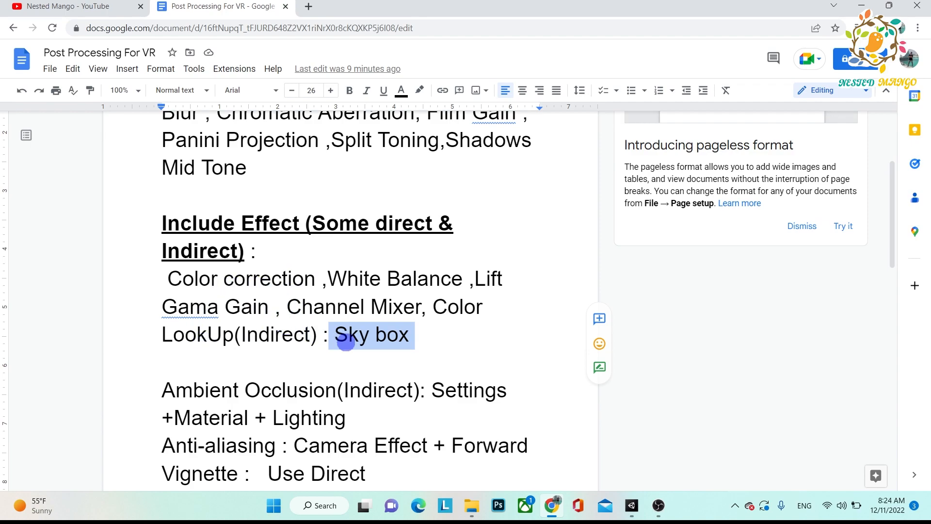
click(253, 280)
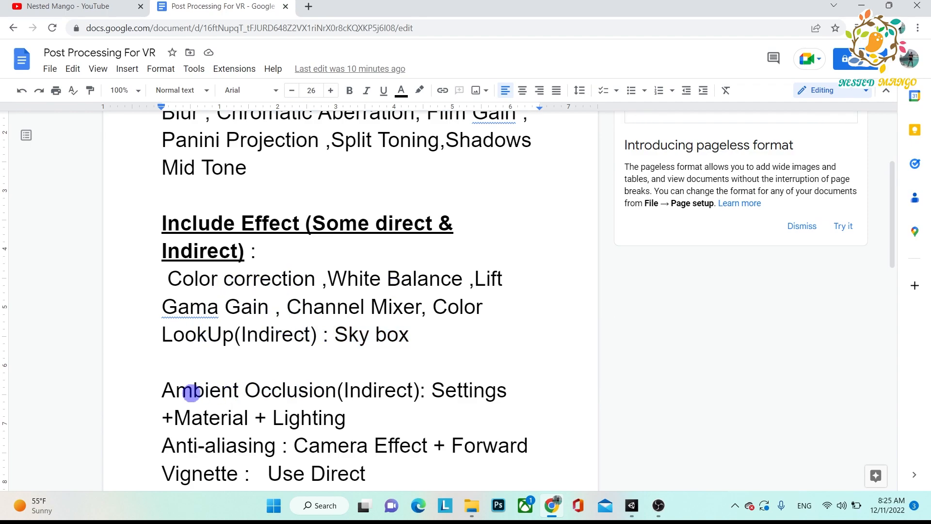
drag(416, 391, 338, 391)
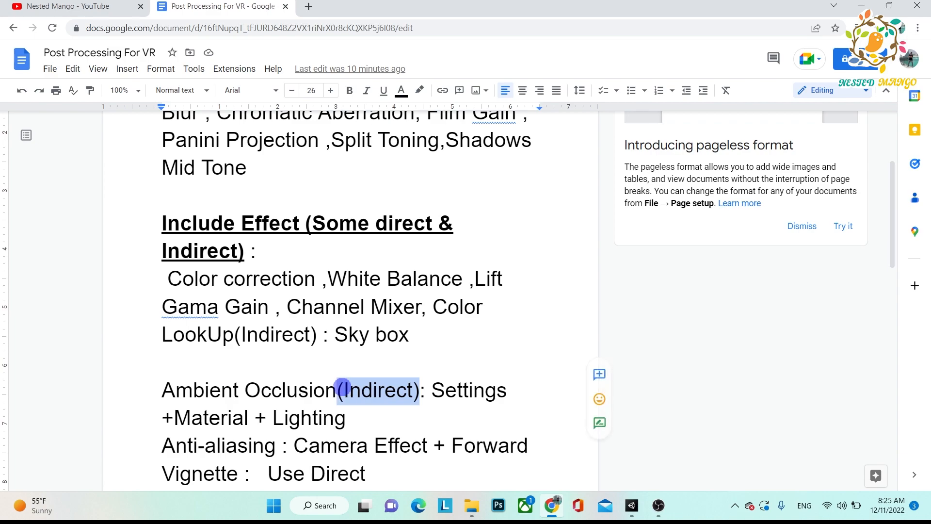
drag(432, 391, 506, 391)
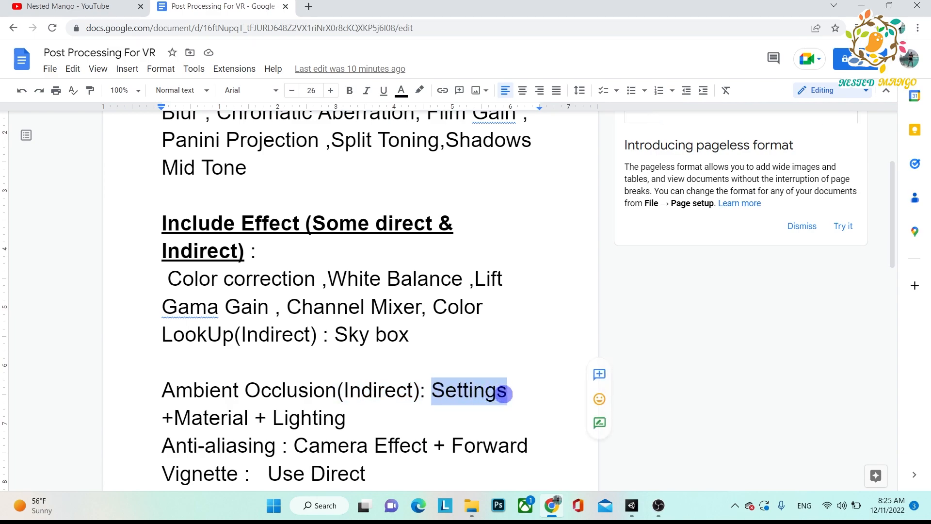
drag(162, 417, 368, 420)
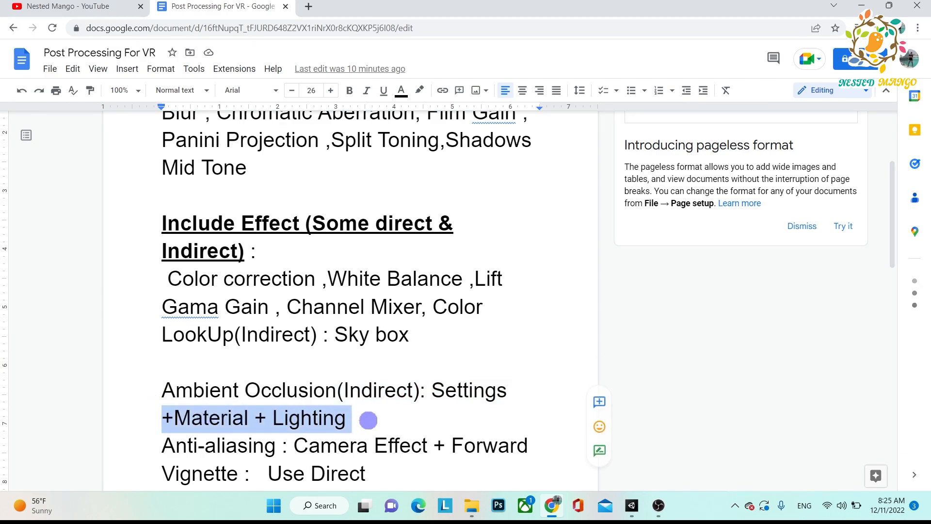
- Review the document's anti-aliasing, vignette and bloom notes, and return to the list of excluded effects
drag(163, 445, 291, 445)
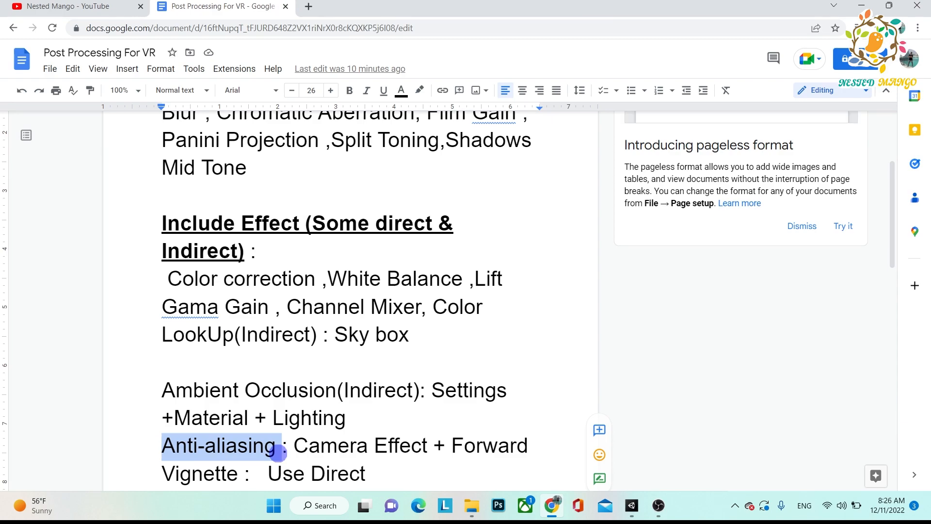
click(301, 449)
drag(295, 450, 422, 447)
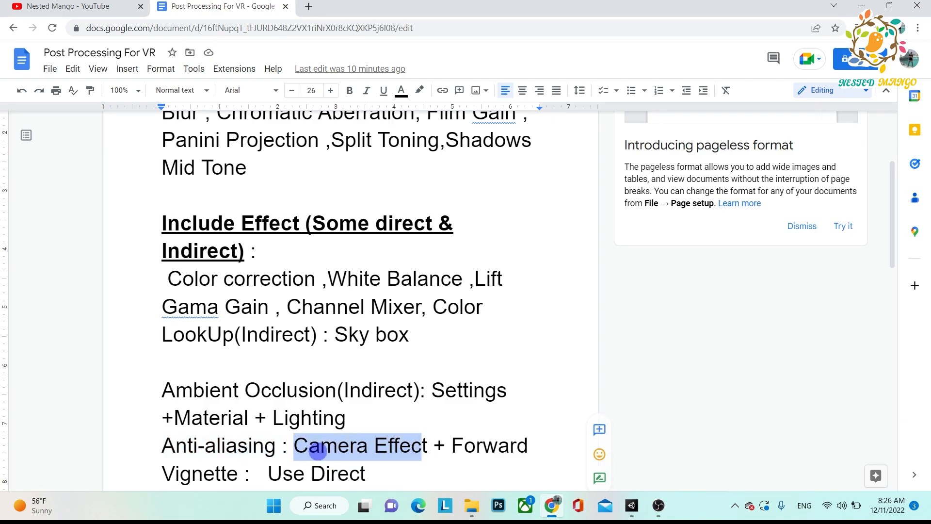
click(324, 447)
click(536, 450)
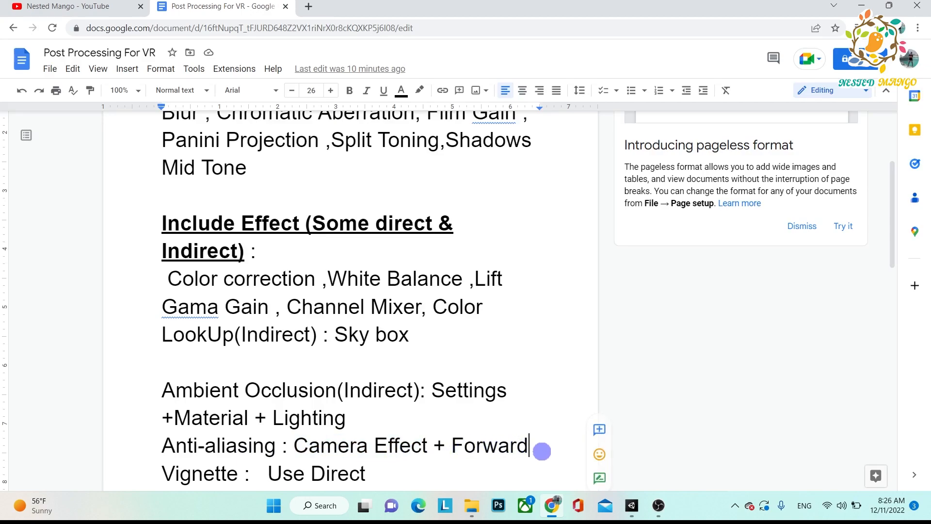
drag(542, 451, 445, 448)
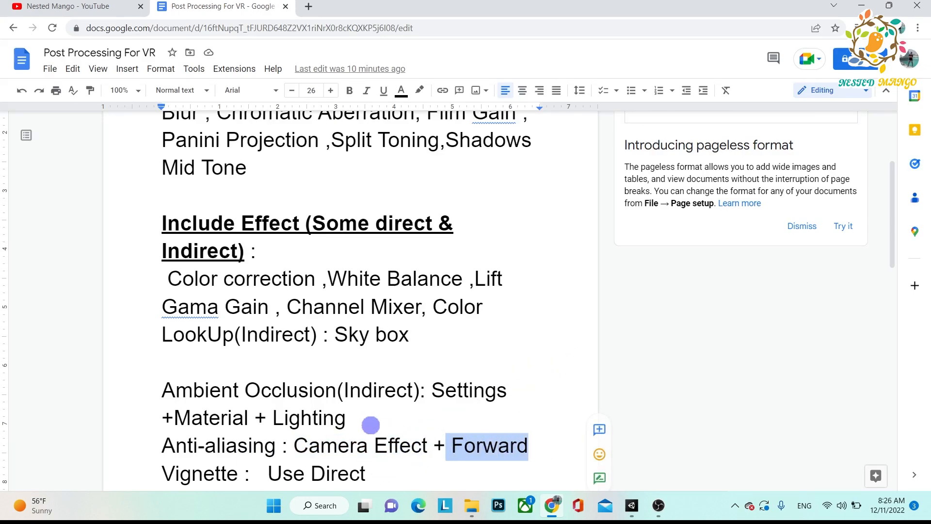
drag(894, 256, 894, 288)
click(372, 353)
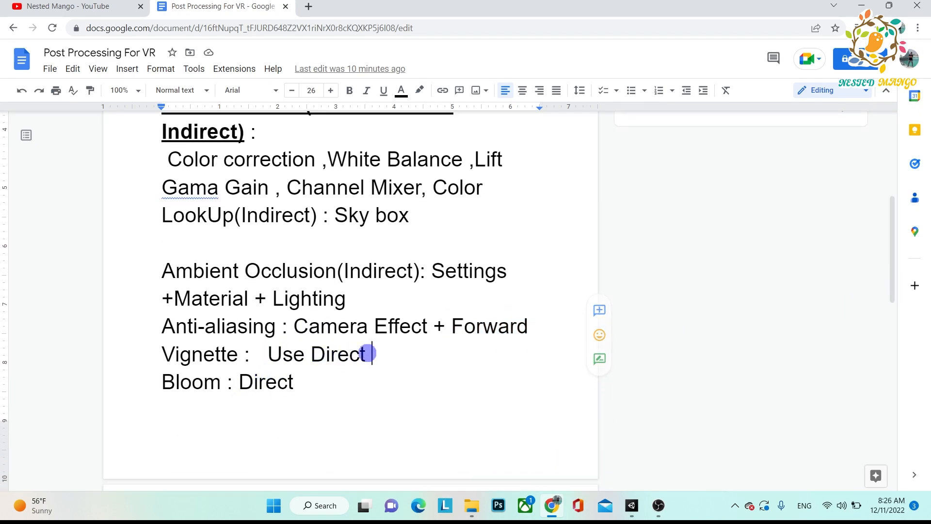
drag(372, 353, 180, 354)
drag(300, 382, 162, 386)
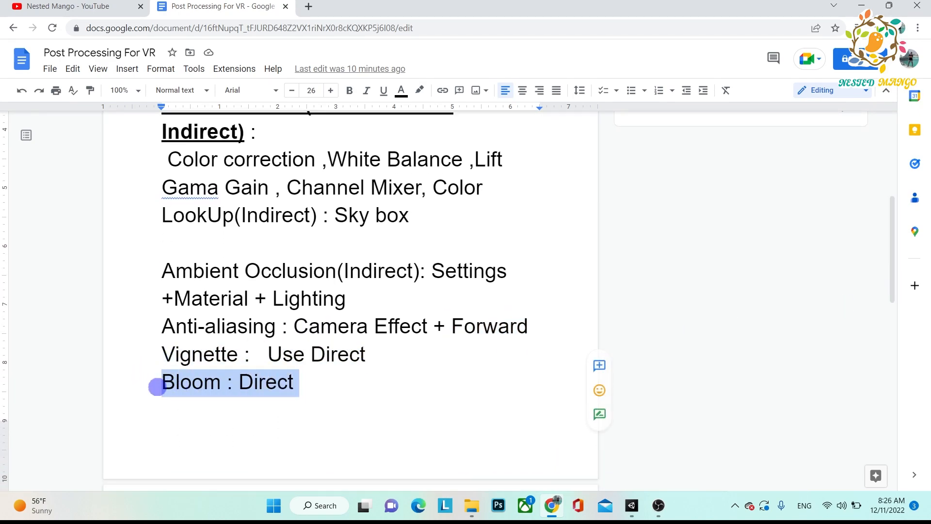
click(297, 381)
drag(118, 320, 140, 299)
drag(892, 251, 891, 190)
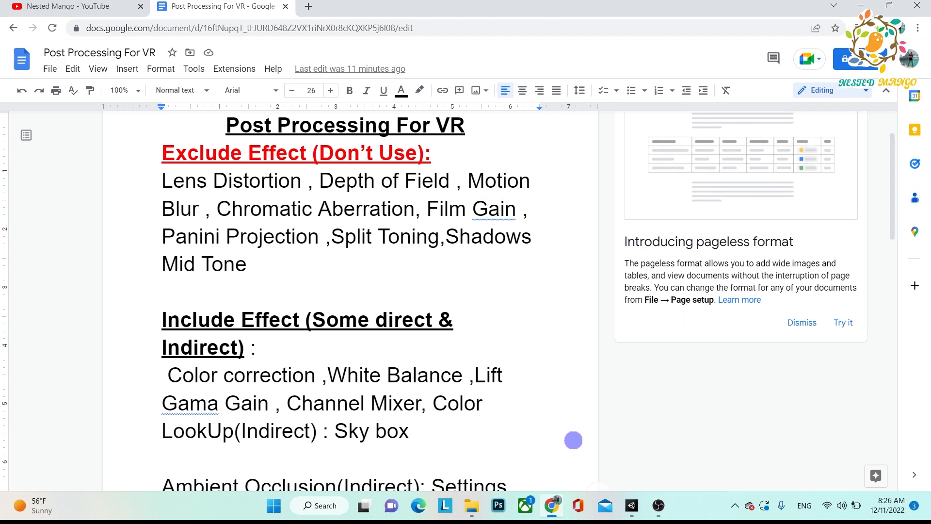
- Switch to the Unity project to view the Global Volume object and the volume types that can be created in the scene
click(631, 505)
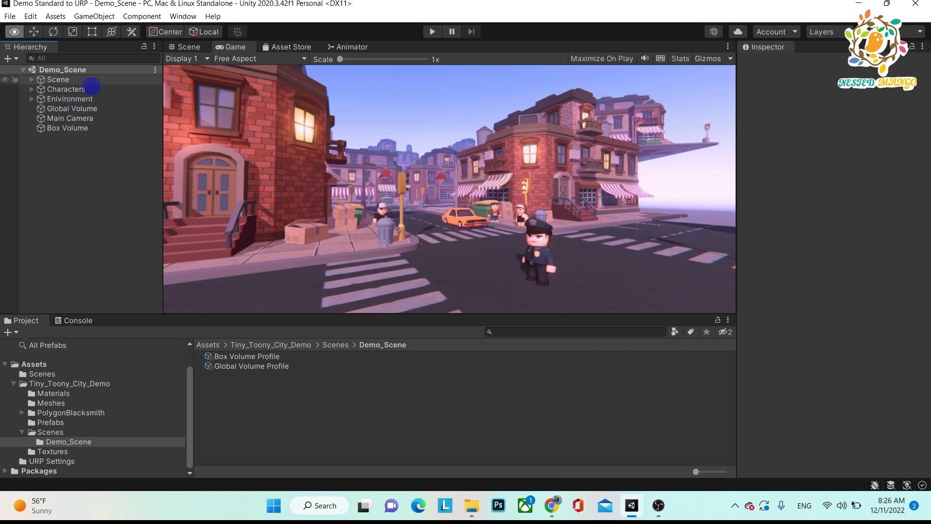
click(68, 108)
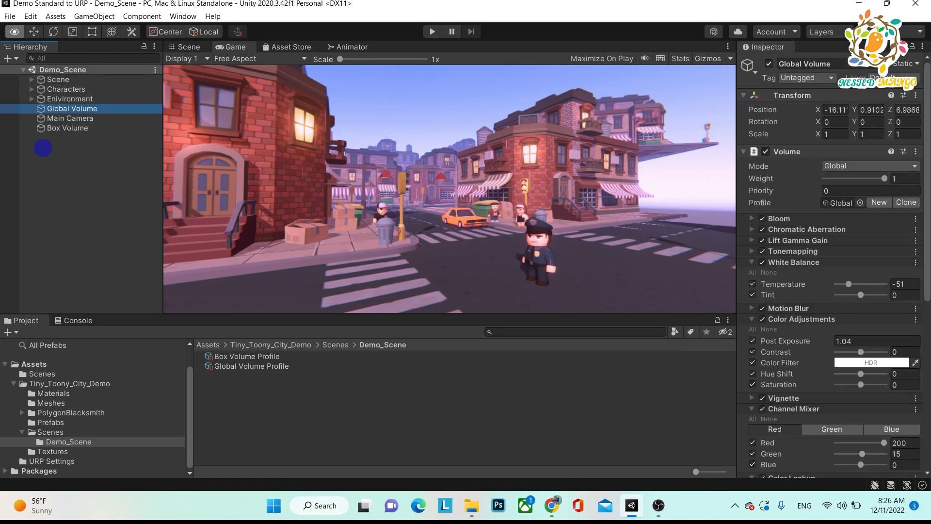
click(68, 155)
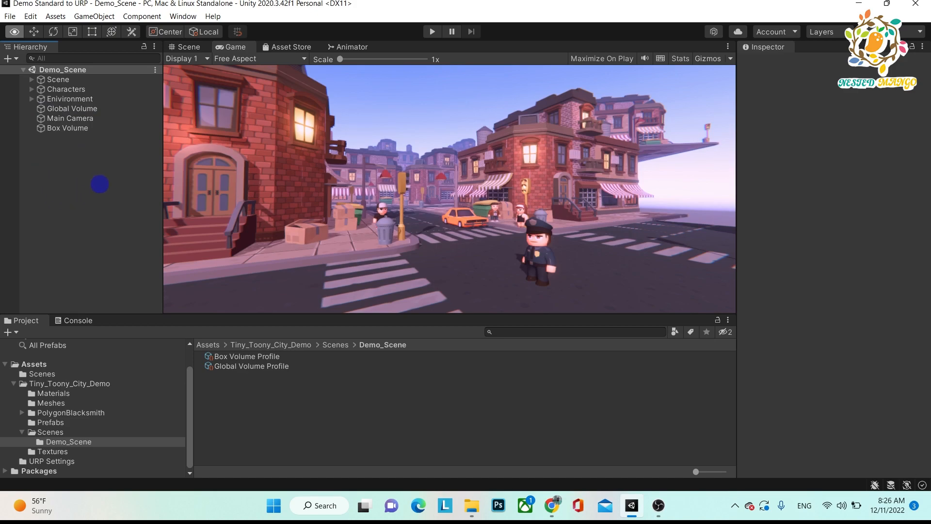
key(alt+Tab)
key(alt+Tab)
key(alt+Tab)
key(alt+Tab)
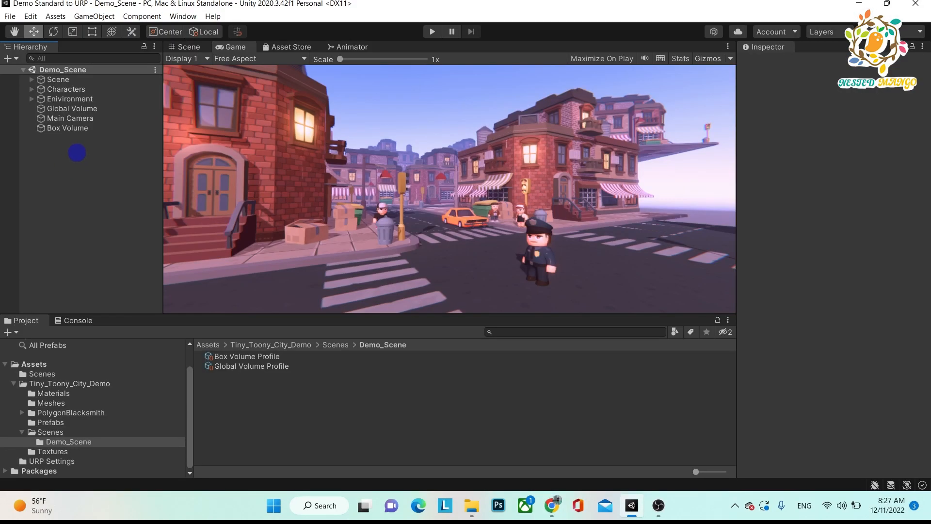
right_click(77, 153)
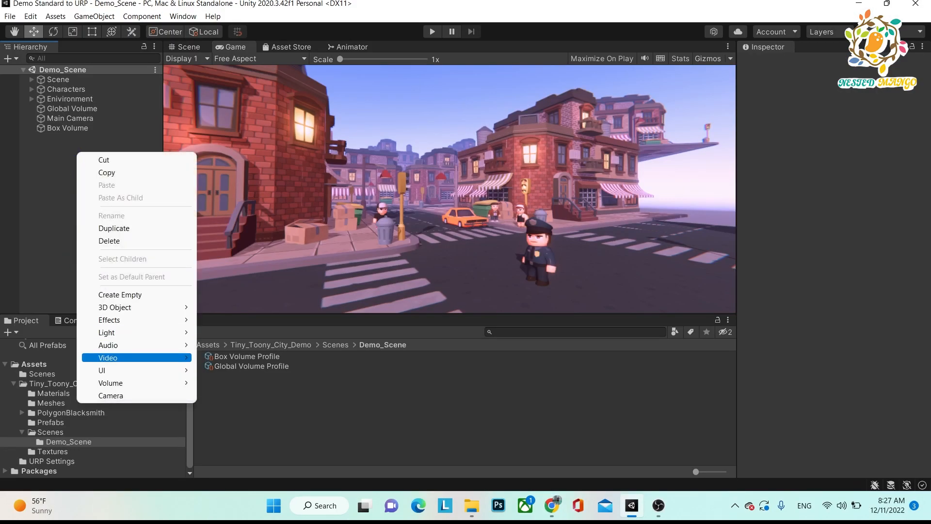
mouse_move(136, 383)
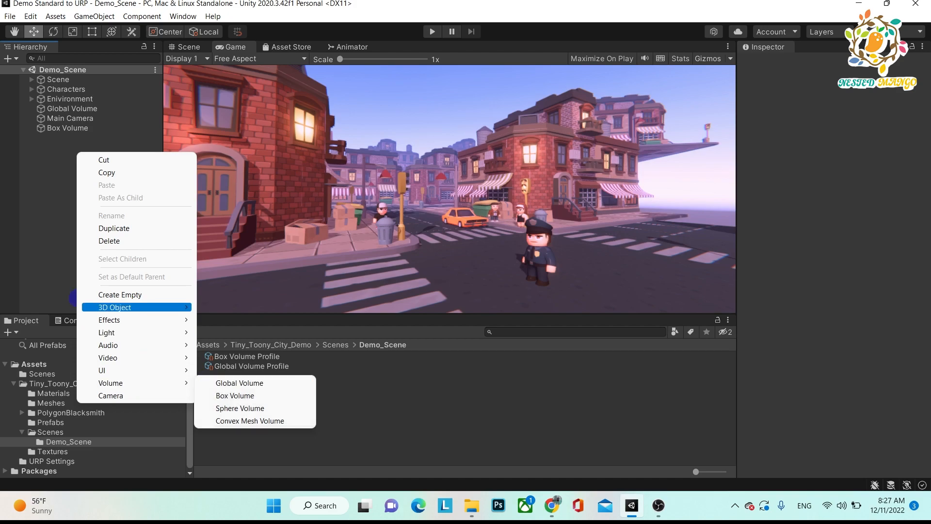
click(27, 213)
click(85, 109)
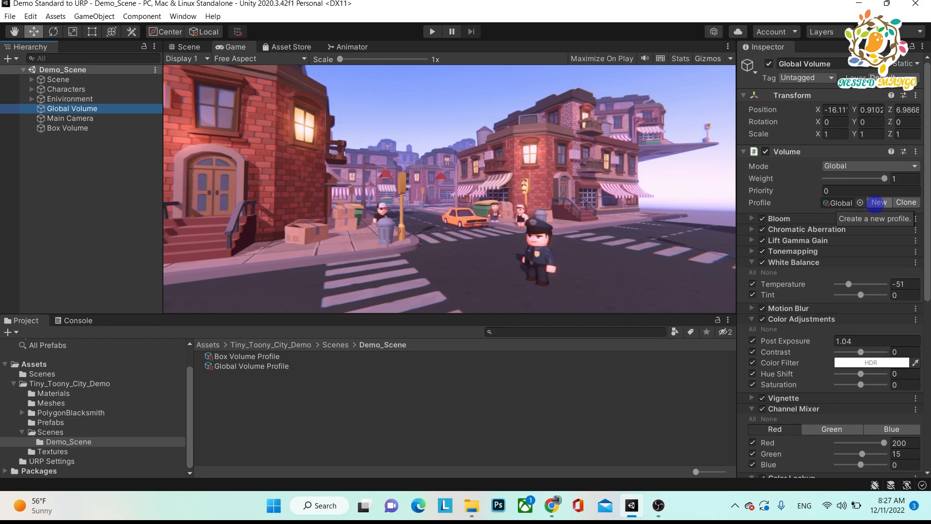
click(836, 203)
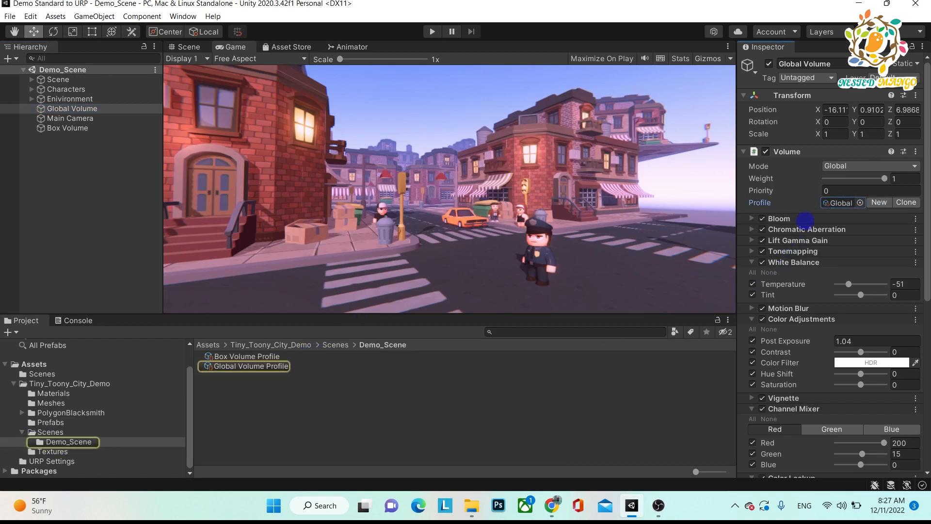
click(755, 409)
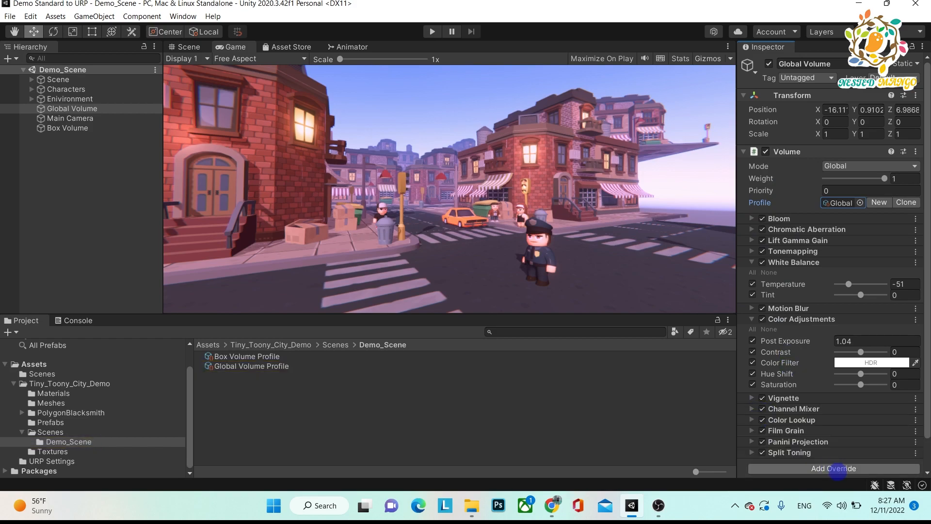
click(841, 469)
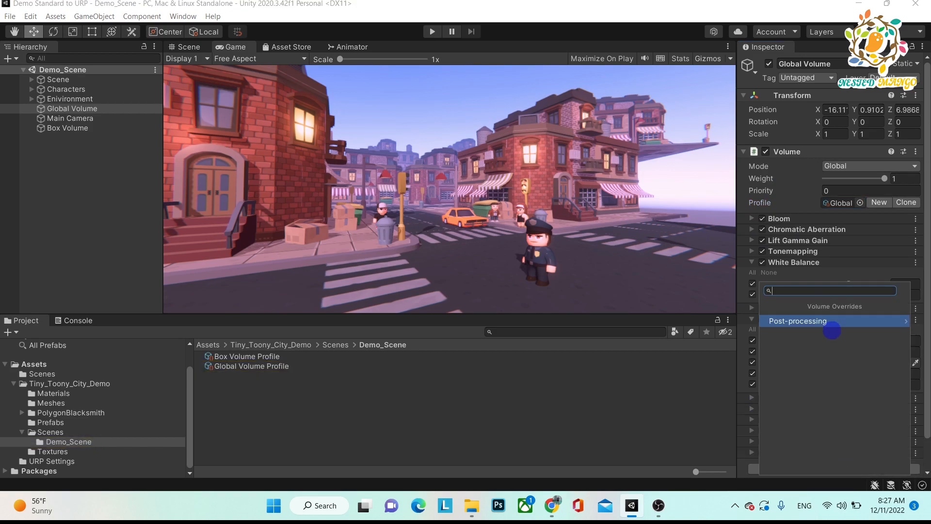
click(832, 321)
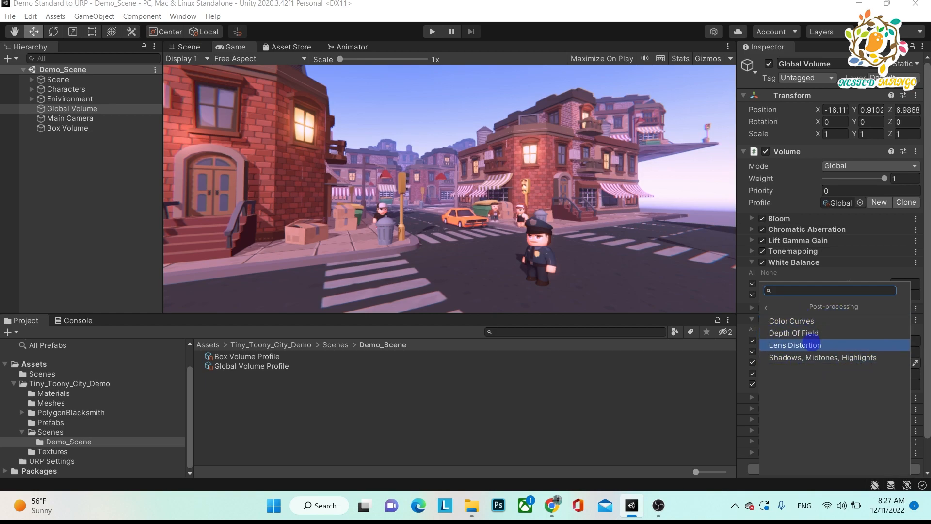
click(766, 309)
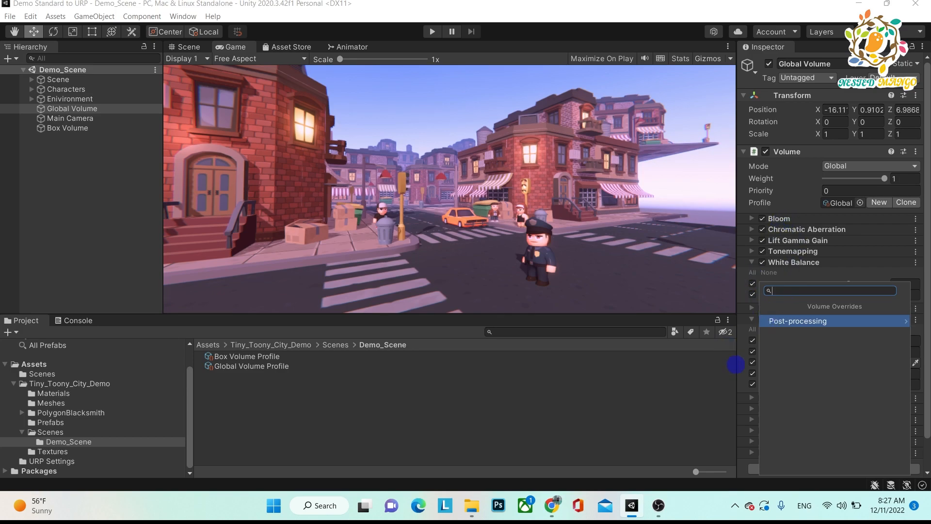
click(746, 326)
click(751, 318)
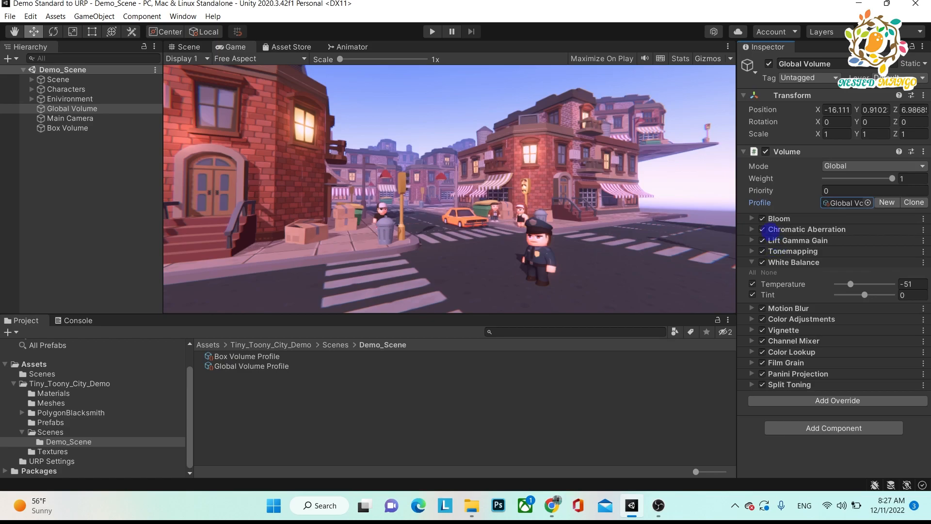
- Check the document's excluded effects and remove the Film Grain and Motion Blur overrides from the Global Volume in Unity
key(alt+Tab)
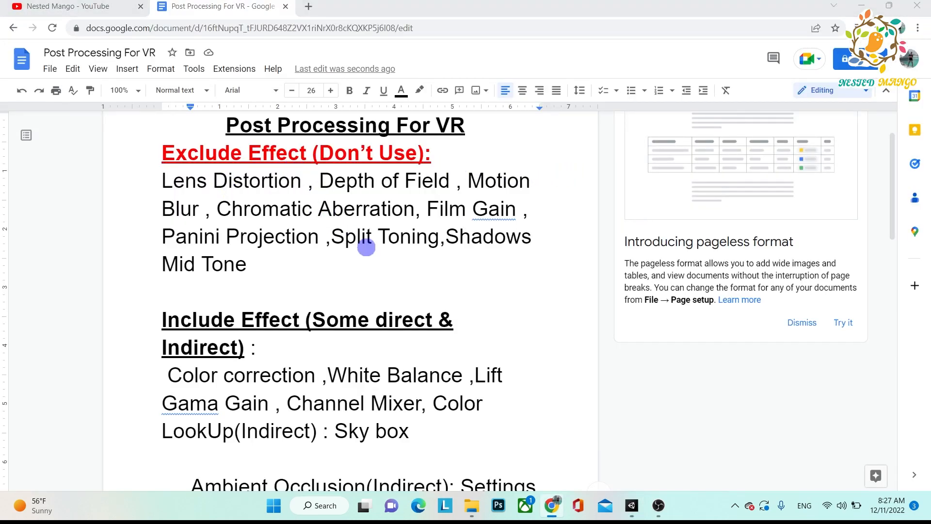
key(alt+Tab)
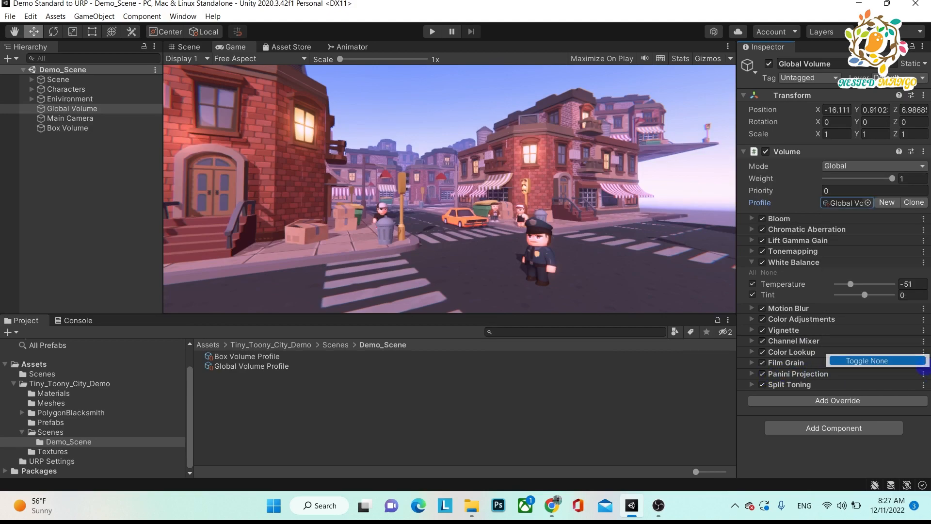
click(923, 363)
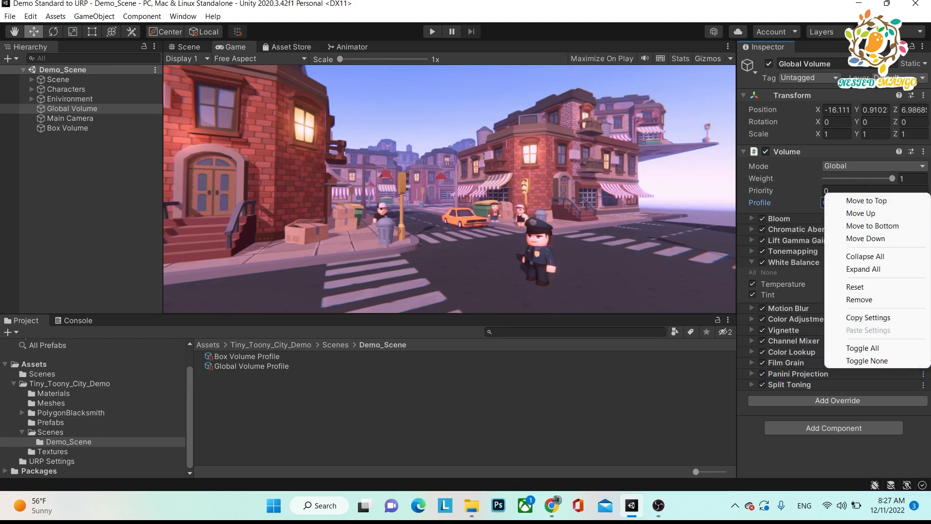
click(859, 300)
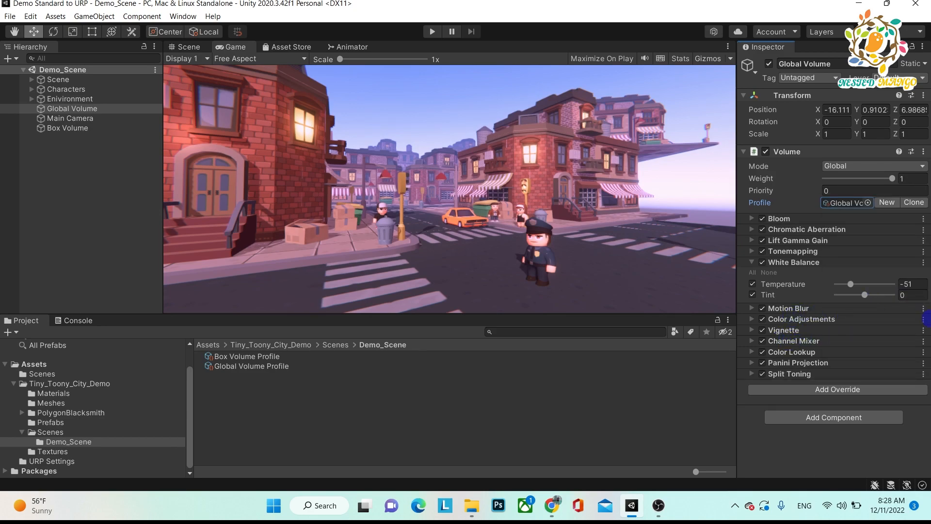
click(923, 309)
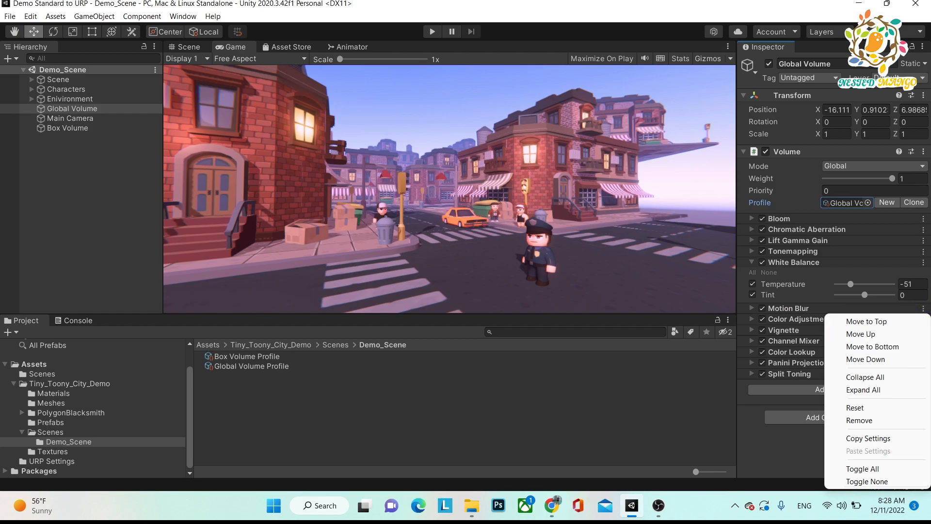
click(859, 420)
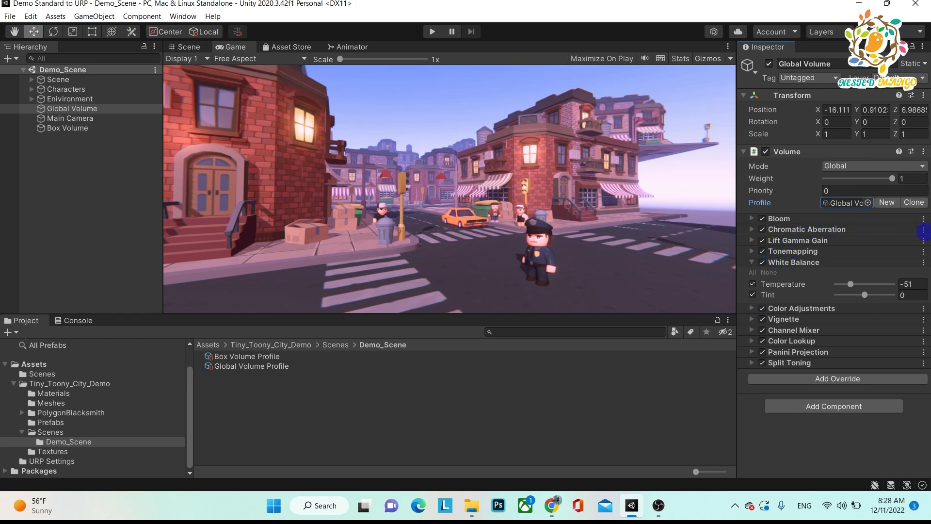
- Remove the Chromatic Aberration override from the Global Volume and collapse the White Balance settings
click(923, 230)
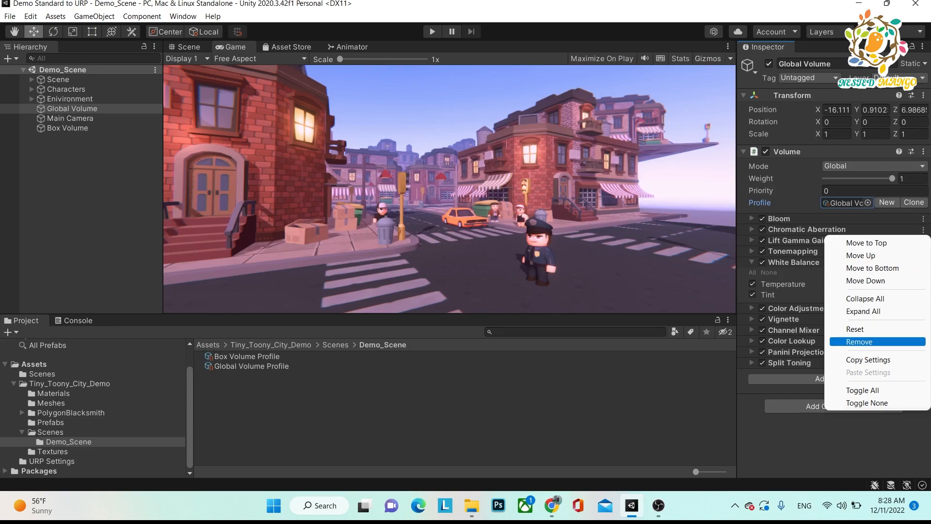
click(859, 342)
click(753, 251)
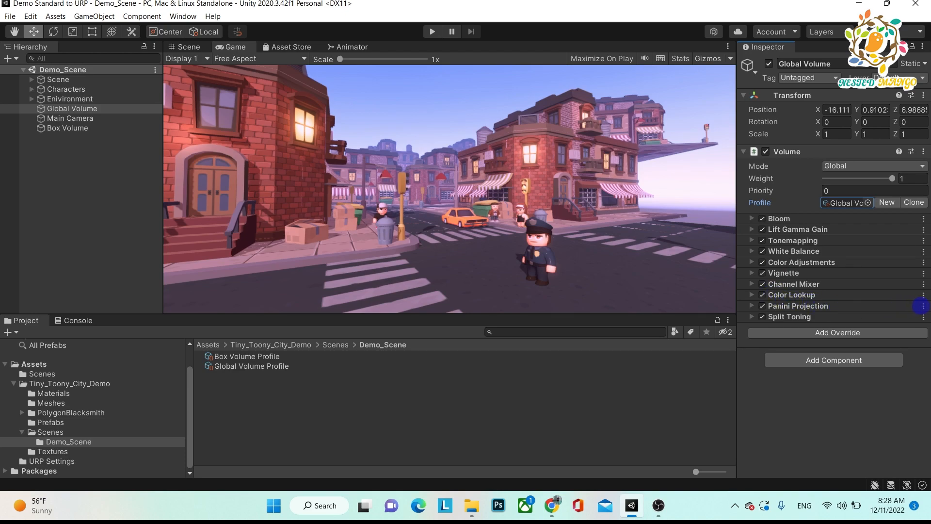
- Remove the Panini Projection and Split Toning overrides from the Global Volume, checking them against the document's excluded effects
click(923, 305)
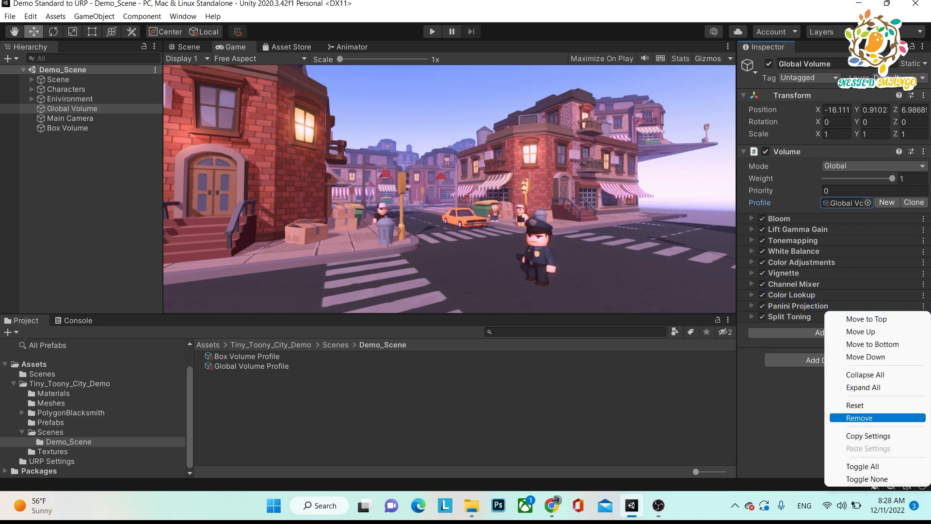
click(860, 417)
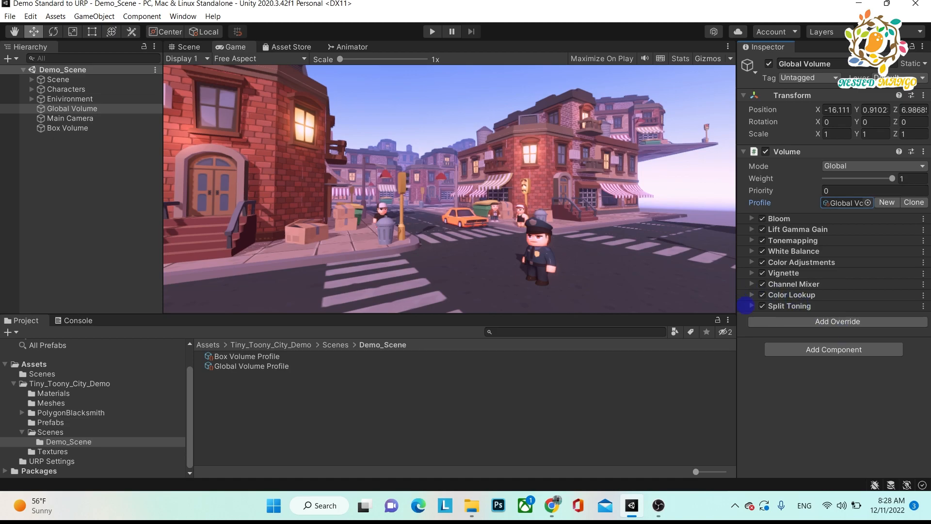
key(alt+Tab)
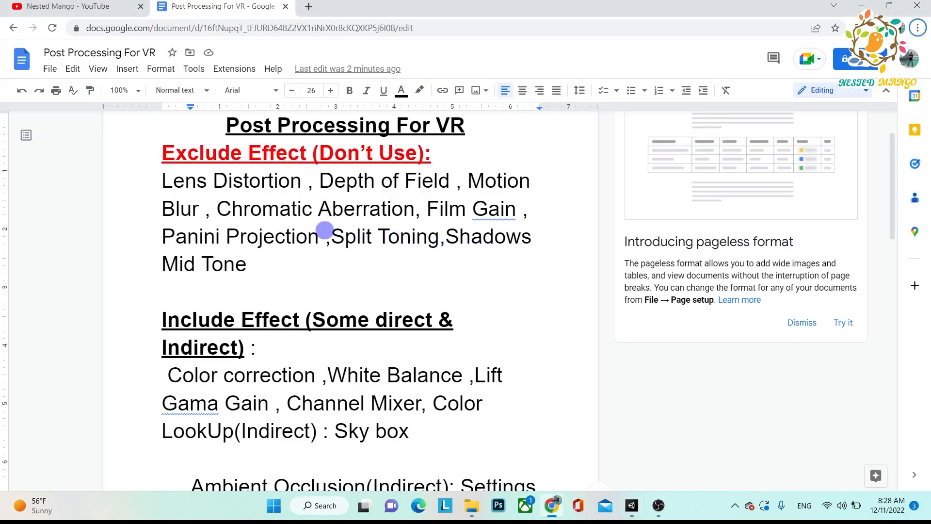
key(alt+Tab)
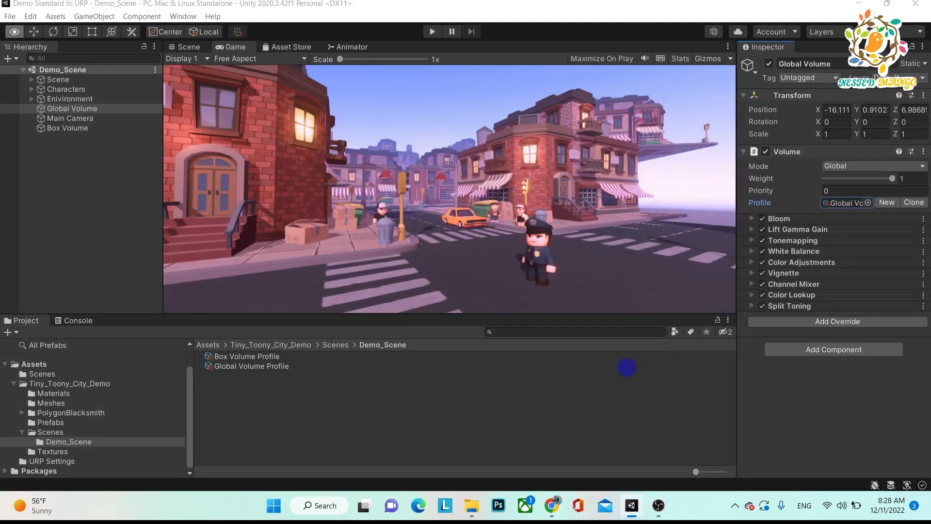
key(alt+Tab)
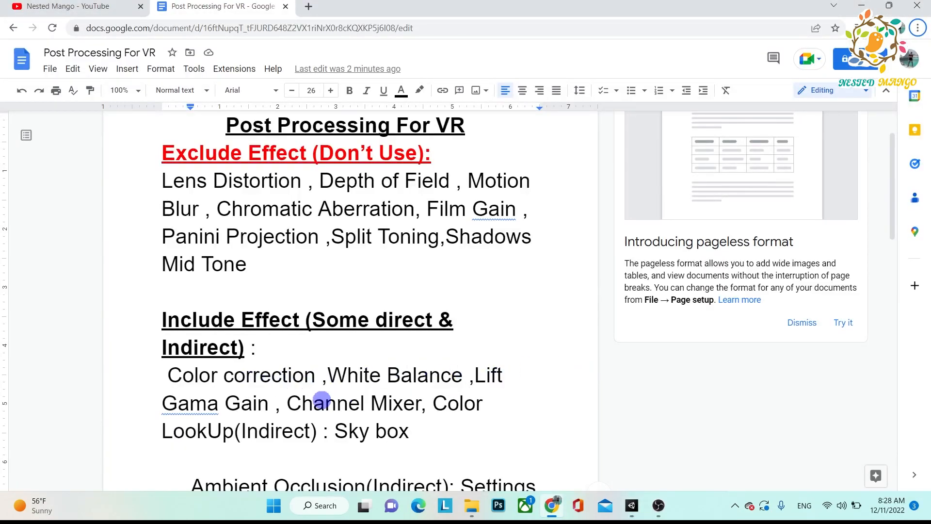
key(alt+Tab)
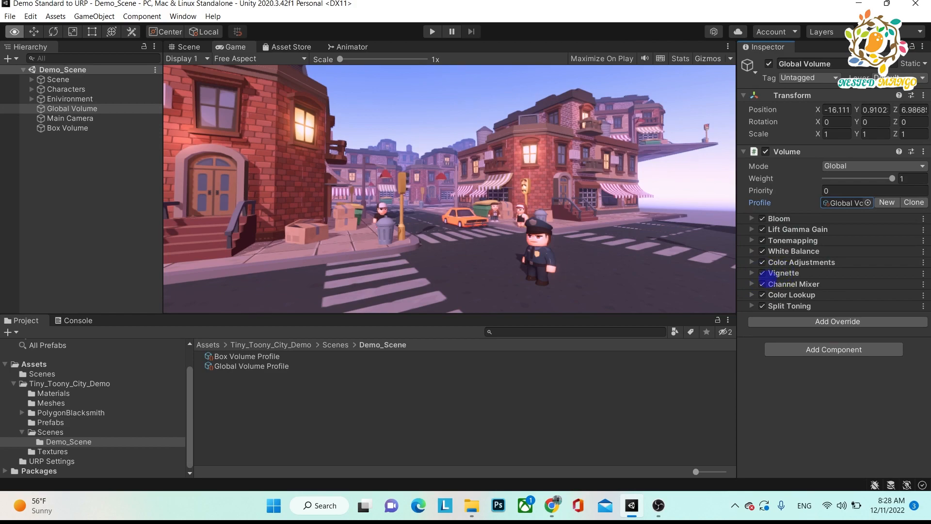
click(924, 306)
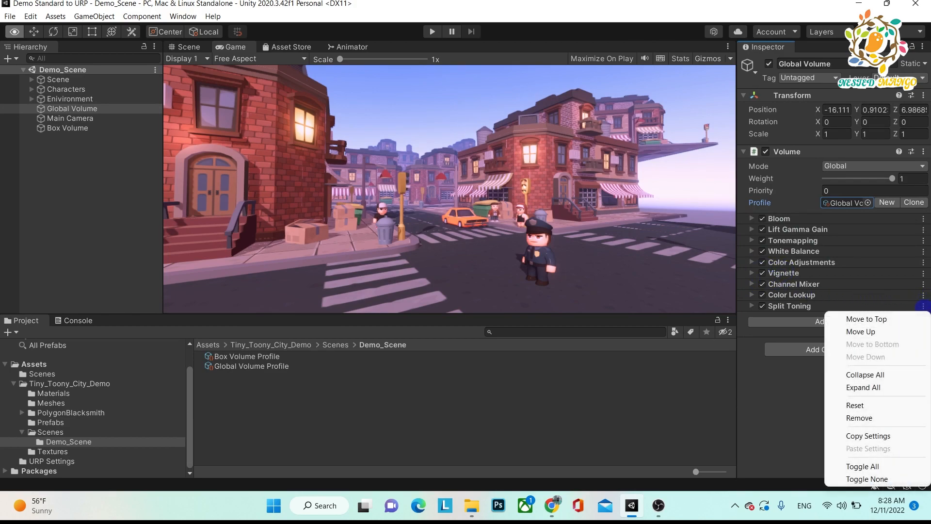
click(860, 419)
- Remove the Color Lookup and Channel Mixer overrides from the Global Volume
click(923, 295)
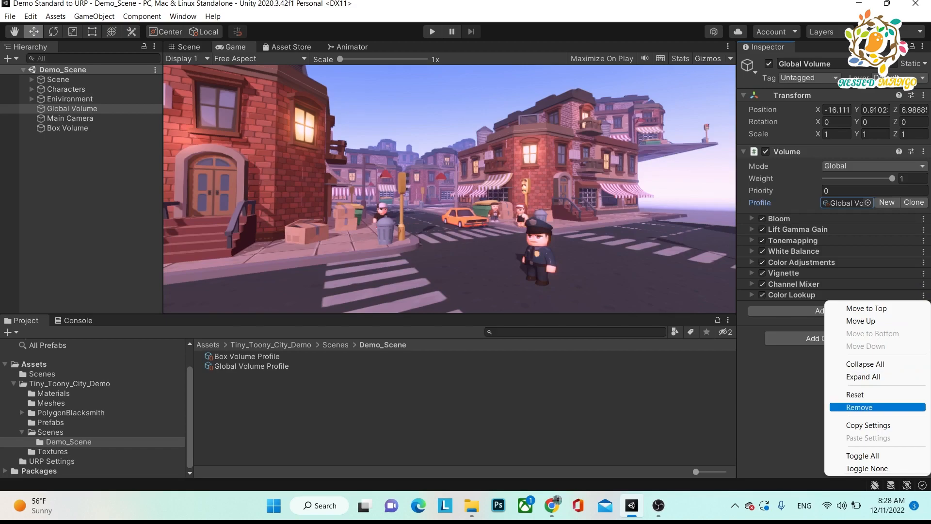
click(860, 407)
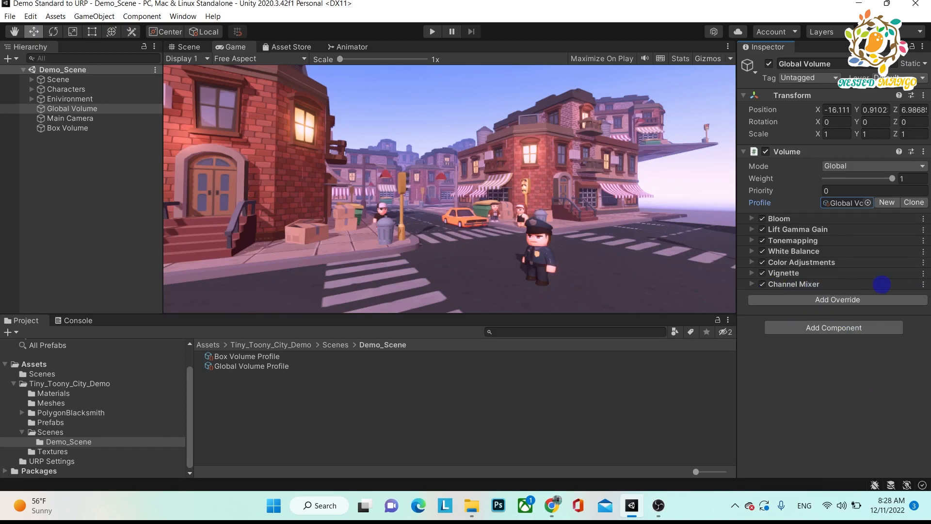
click(923, 283)
click(859, 395)
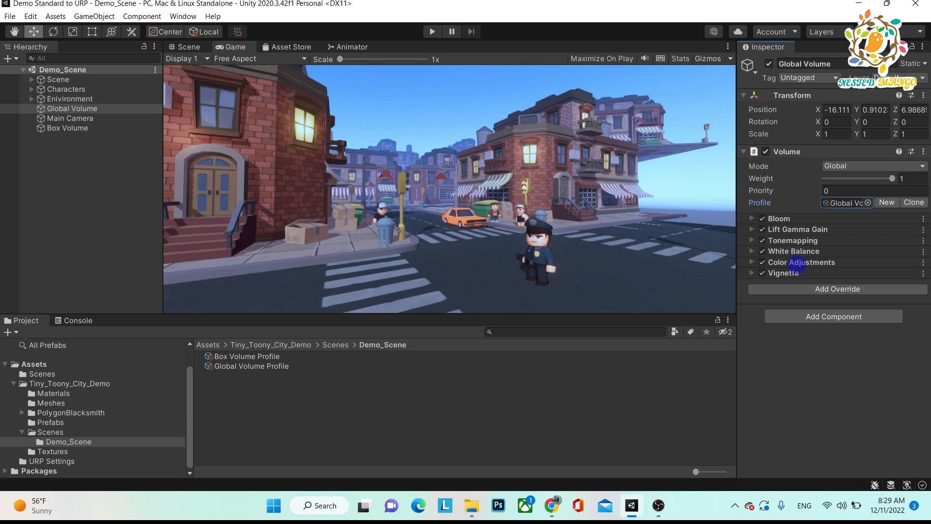
- Inspect the Lift Gamma Gain settings, check the document's included effects and return to Unity
click(797, 229)
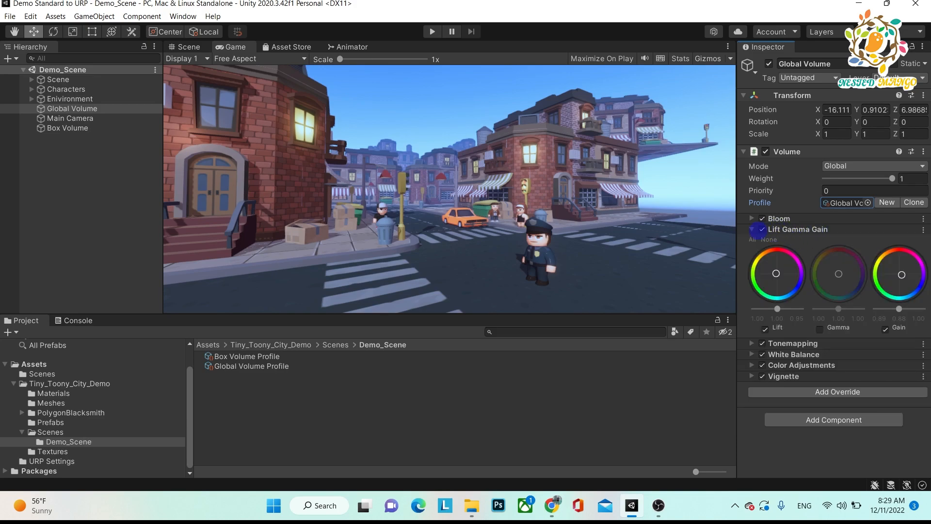
click(751, 229)
key(alt+Tab)
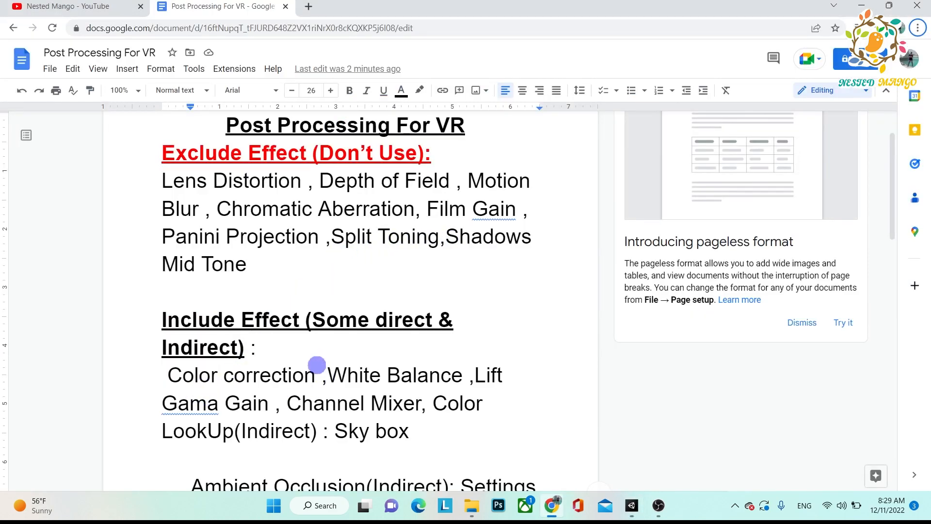
key(alt+Tab)
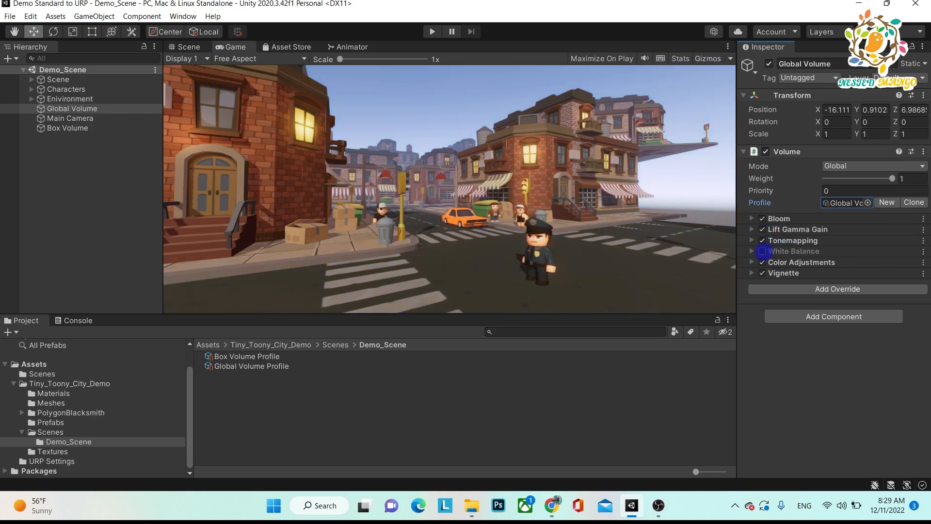
- Toggle the White Balance and Color Adjustments overrides to compare their effect on the scene, leaving both enabled
click(762, 252)
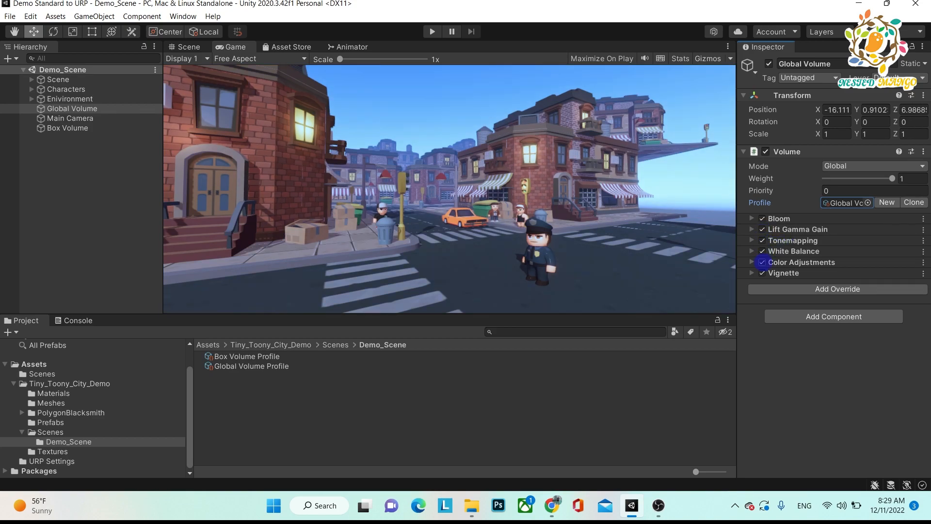
click(763, 262)
click(763, 262)
click(763, 262)
click(763, 262)
click(763, 262)
click(763, 262)
click(763, 262)
click(763, 262)
- Expand the Color Adjustments override and lower its Post Exposure to 0.78
click(755, 262)
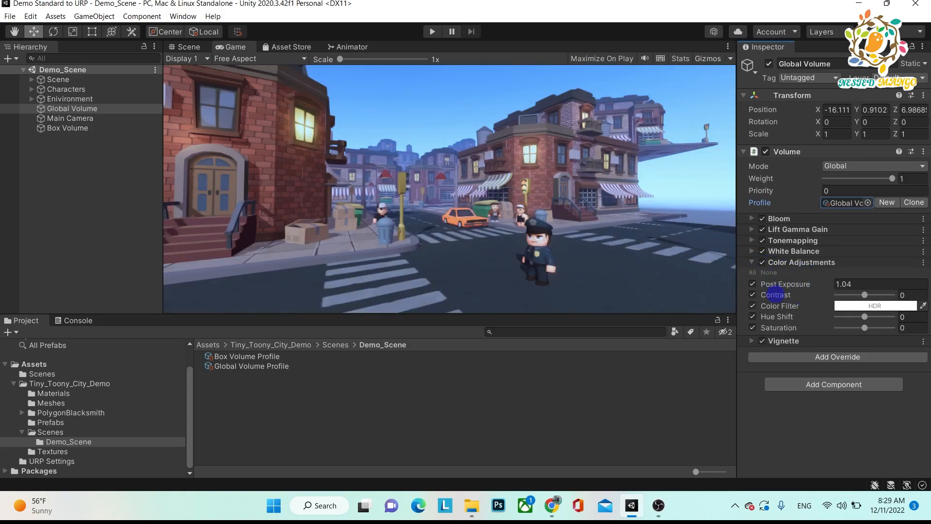
click(827, 283)
text(1.01)
mouse_move(826, 283)
mouse_down()
mouse_move(782, 289)
mouse_move(851, 286)
mouse_move(827, 287)
mouse_up()
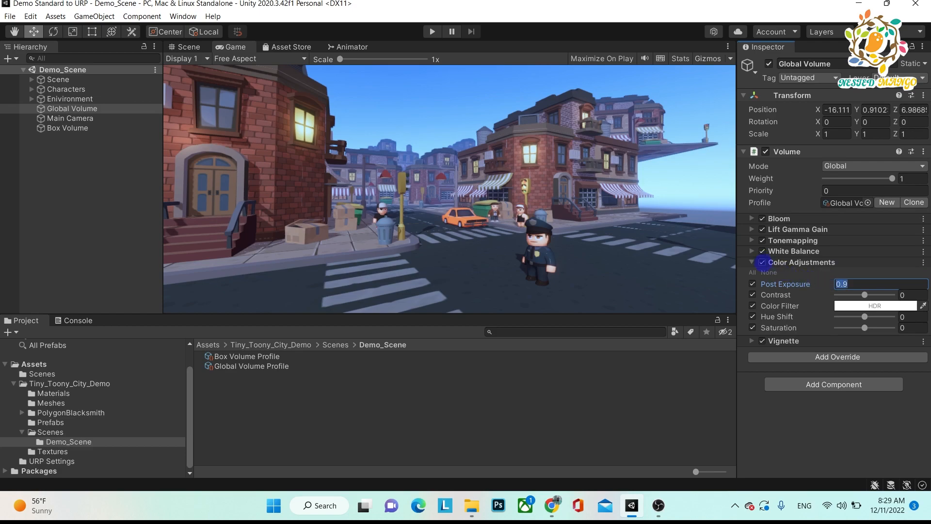
mouse_move(831, 282)
mouse_down()
mouse_move(810, 285)
mouse_move(831, 285)
mouse_up()
- Disable the Color Adjustments, Lift Gamma Gain and White Balance overrides, and expand the White Balance settings
click(762, 262)
click(762, 230)
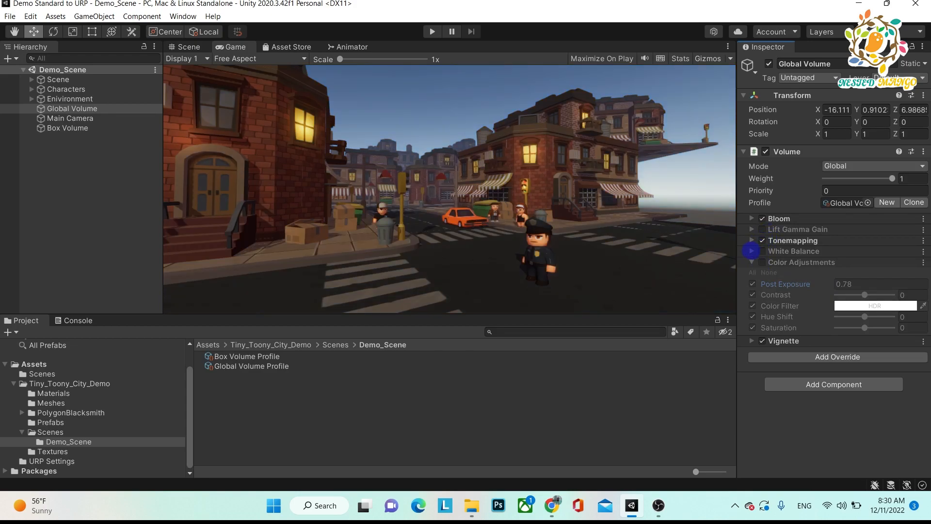
click(751, 251)
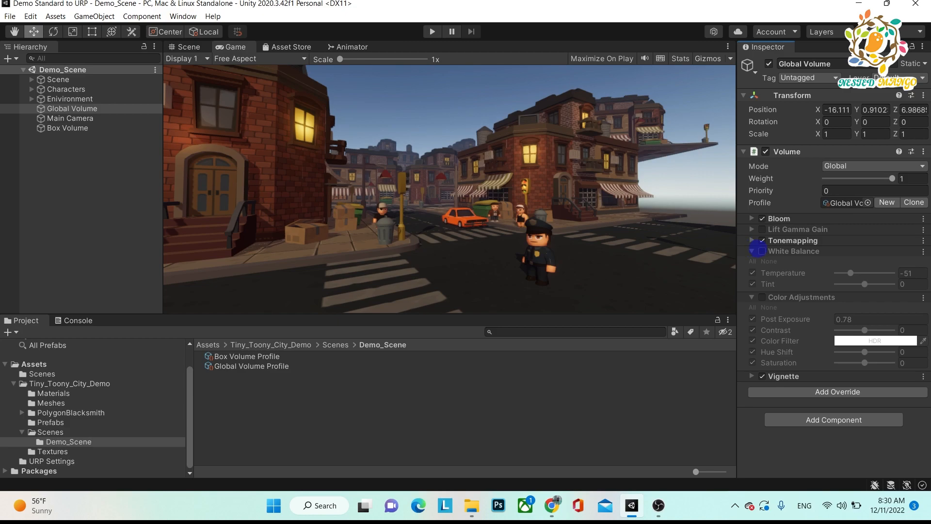
click(762, 251)
click(762, 250)
click(763, 251)
click(763, 251)
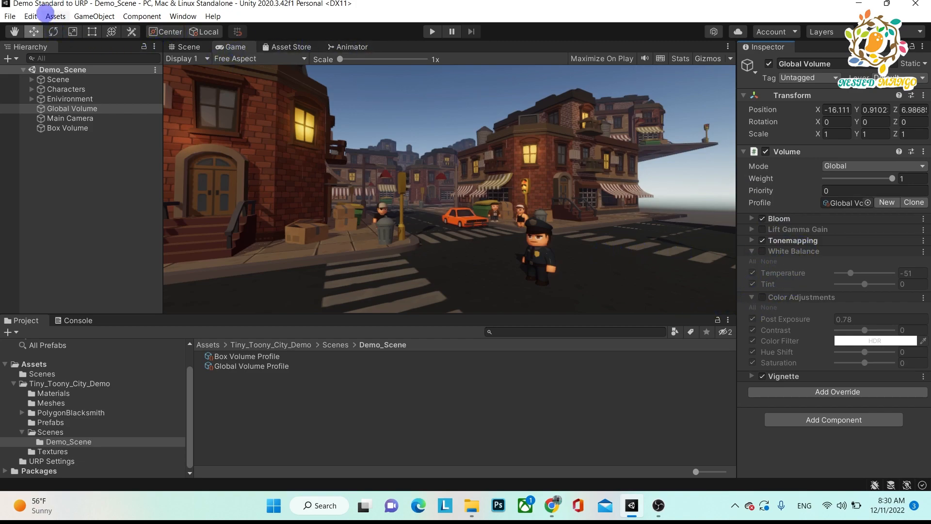
- Open the scene's environment lighting settings and move the Lighting window so the street scene can be seen
click(189, 16)
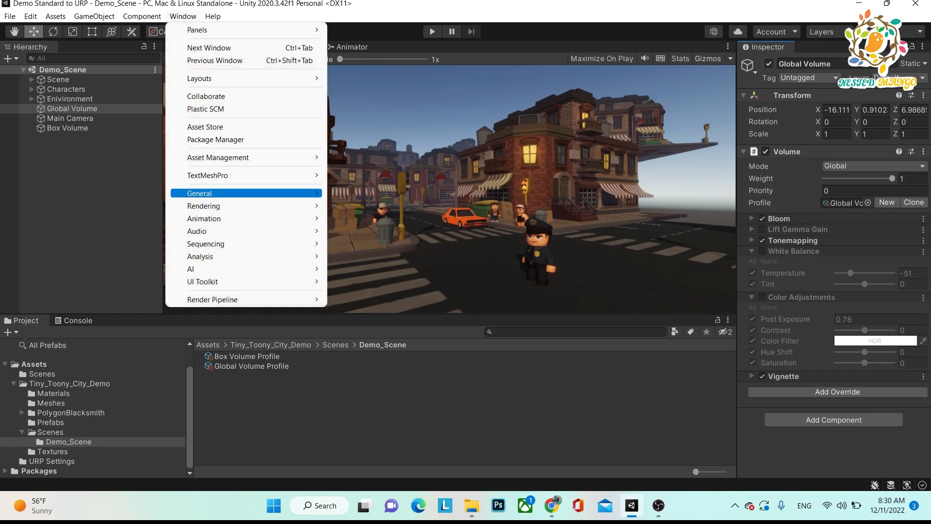
mouse_move(203, 205)
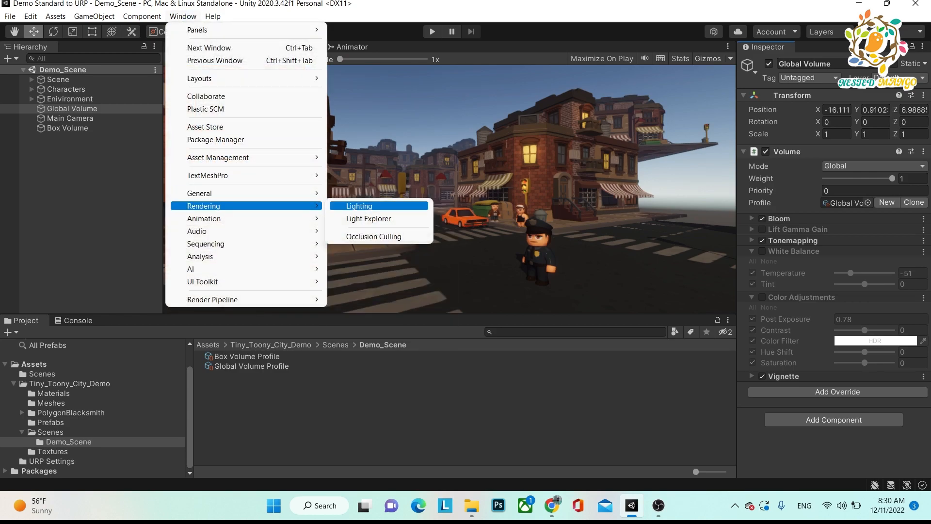
click(359, 205)
click(626, 184)
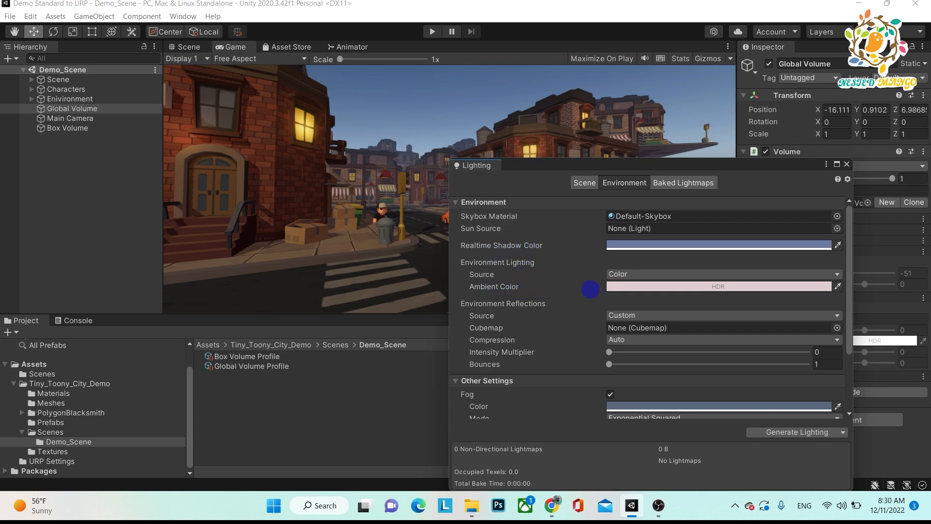
drag(603, 163, 327, 242)
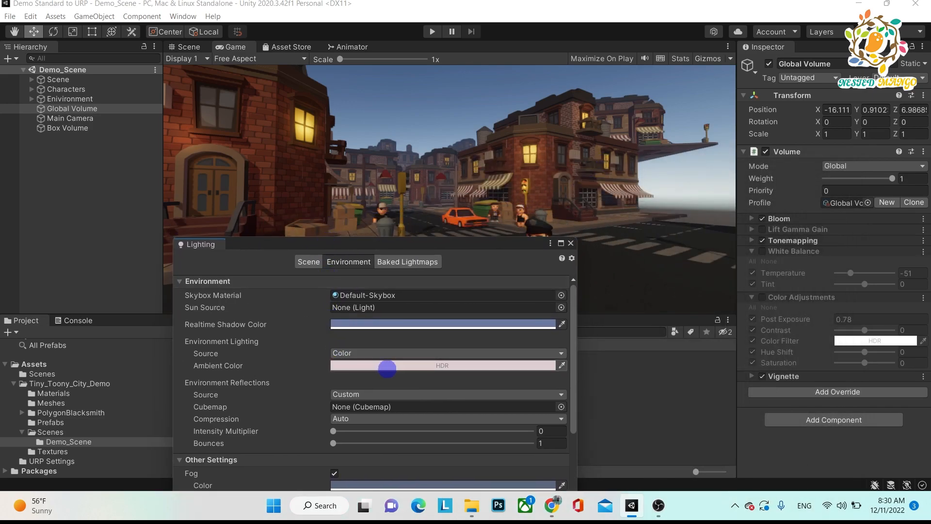
- Set the environment lighting's Ambient Color to a light blue with RGB values 143, 163, 255
click(387, 368)
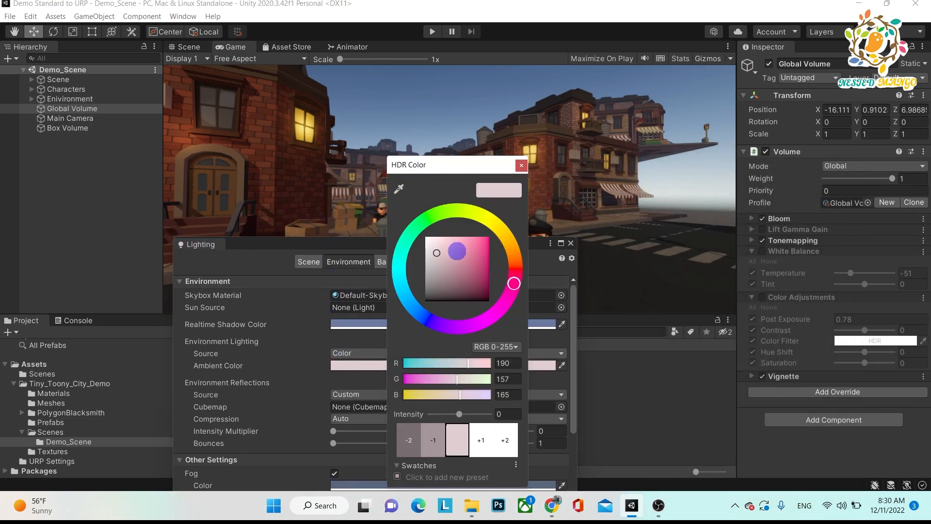
click(421, 313)
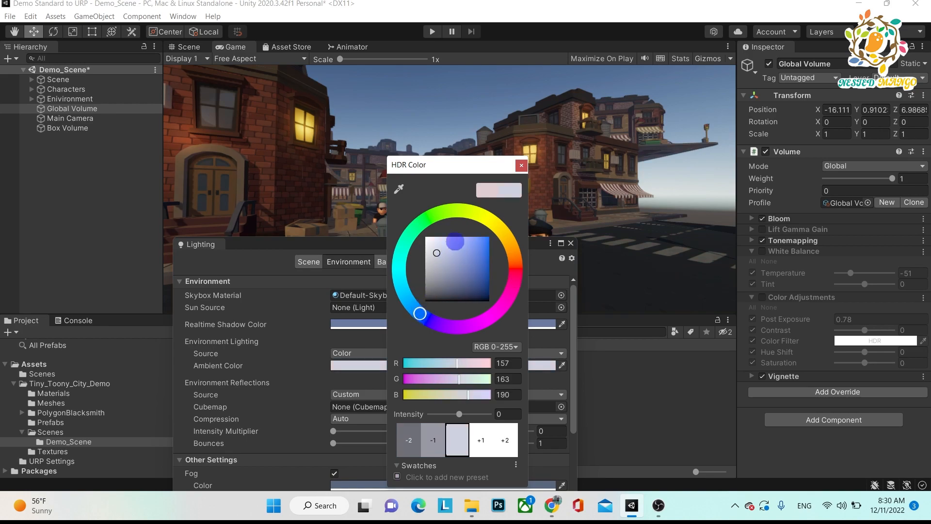
click(479, 254)
drag(479, 254, 476, 250)
drag(694, 336, 662, 318)
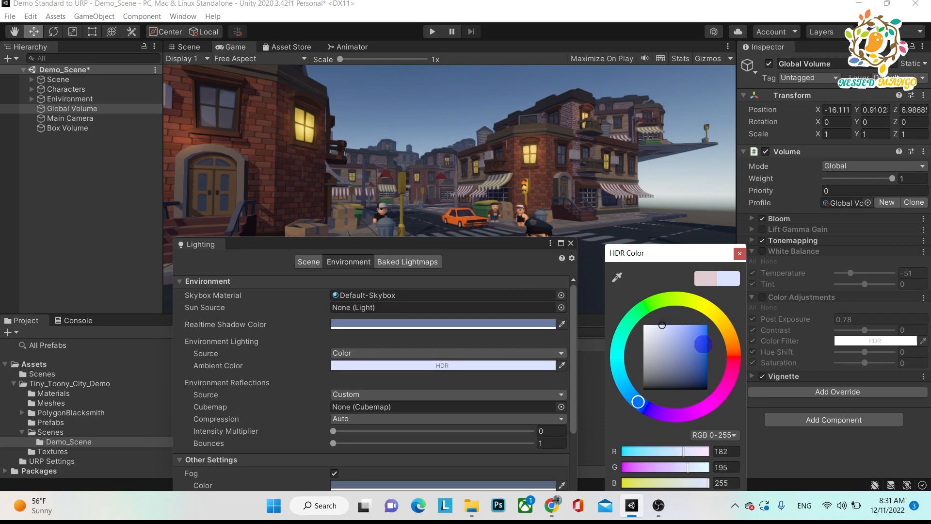
drag(700, 349, 672, 325)
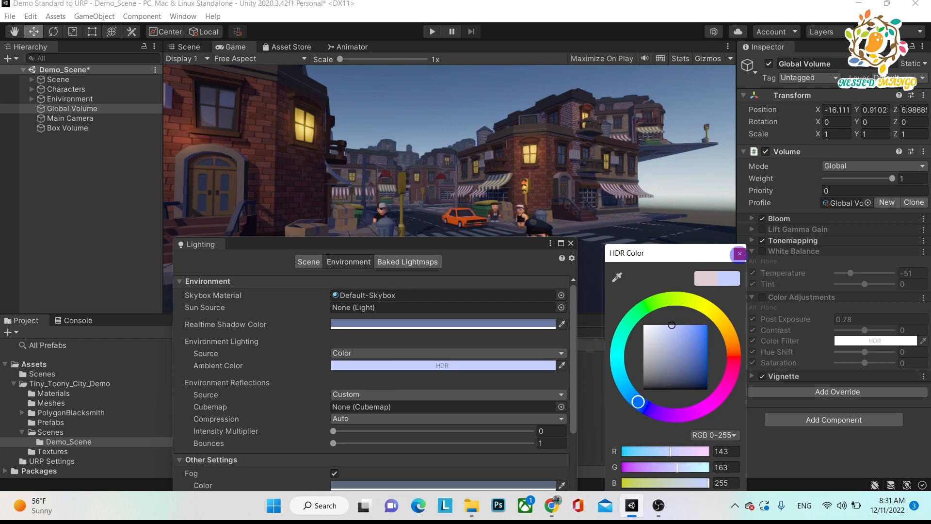
click(739, 253)
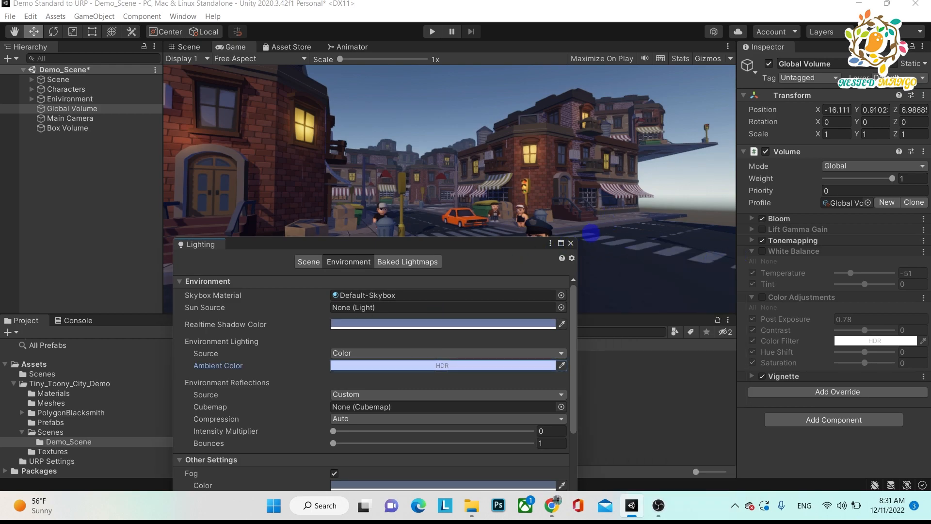
- Close the Lighting window and re-enable the Color Adjustments and White Balance overrides on the Global Volume
click(571, 243)
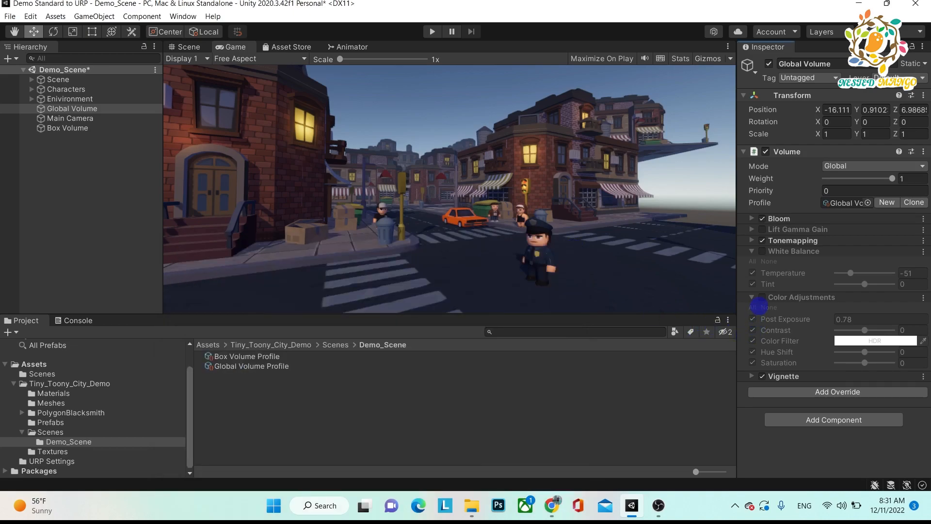
click(763, 297)
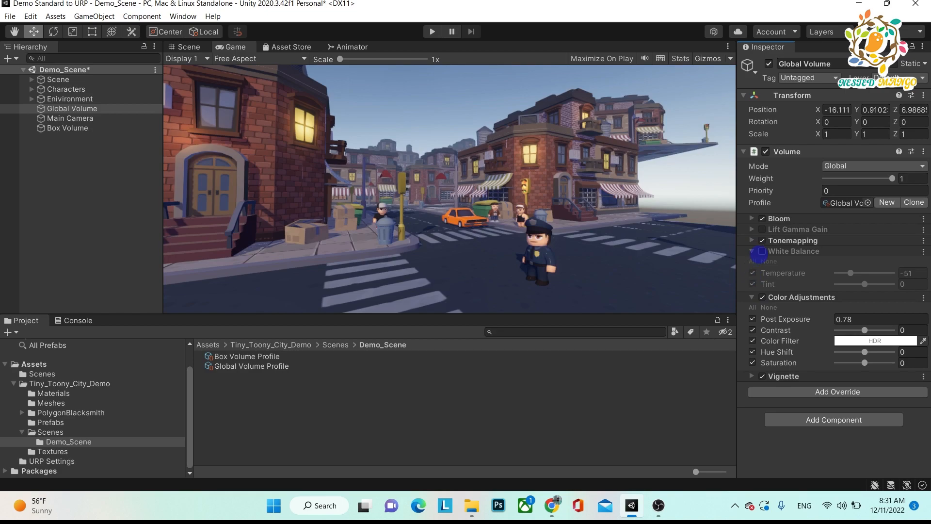
click(762, 251)
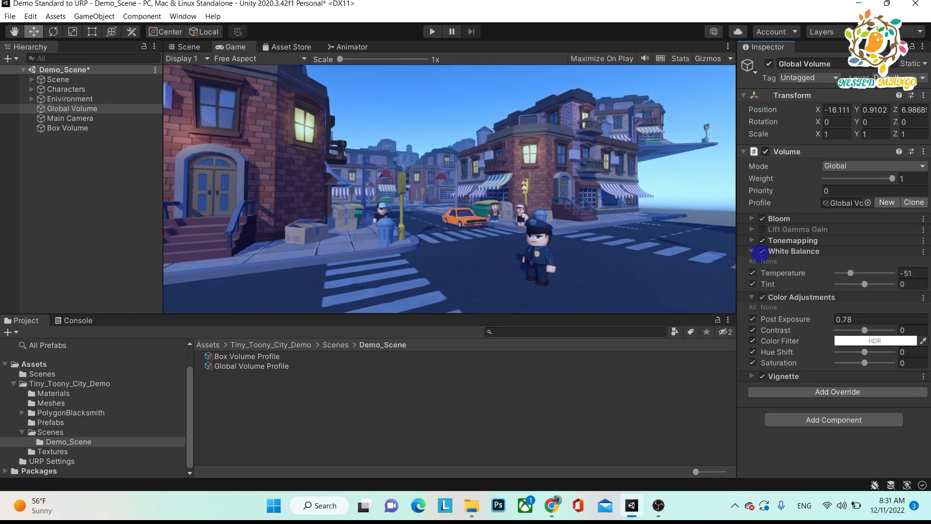
- Switch to the Post Processing For VR document and highlight the included effects from Color correction to Color LookUp
key(alt+Tab)
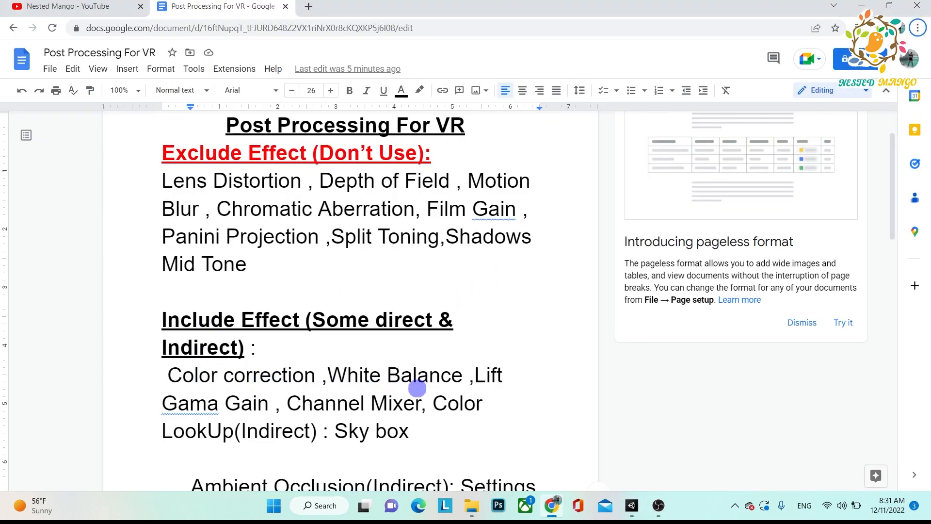
drag(410, 431, 176, 377)
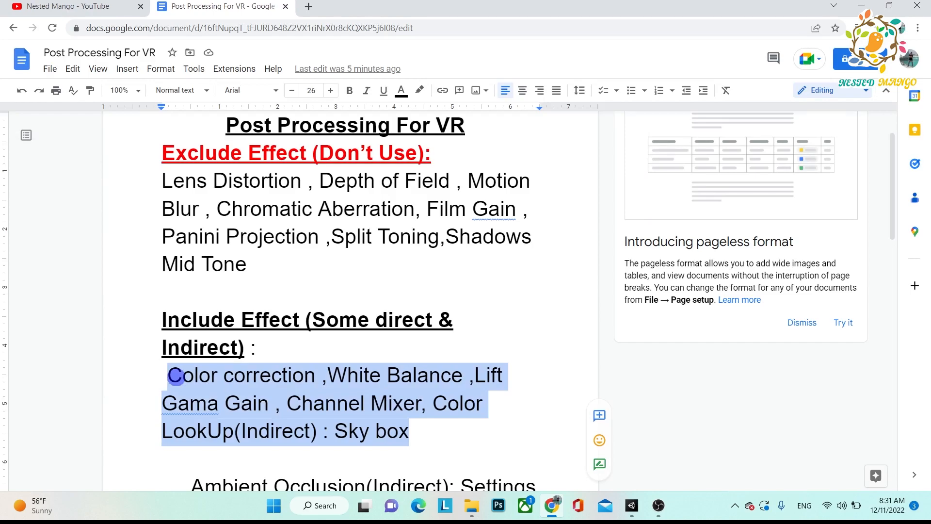
key(alt+Tab)
key(alt+Tab)
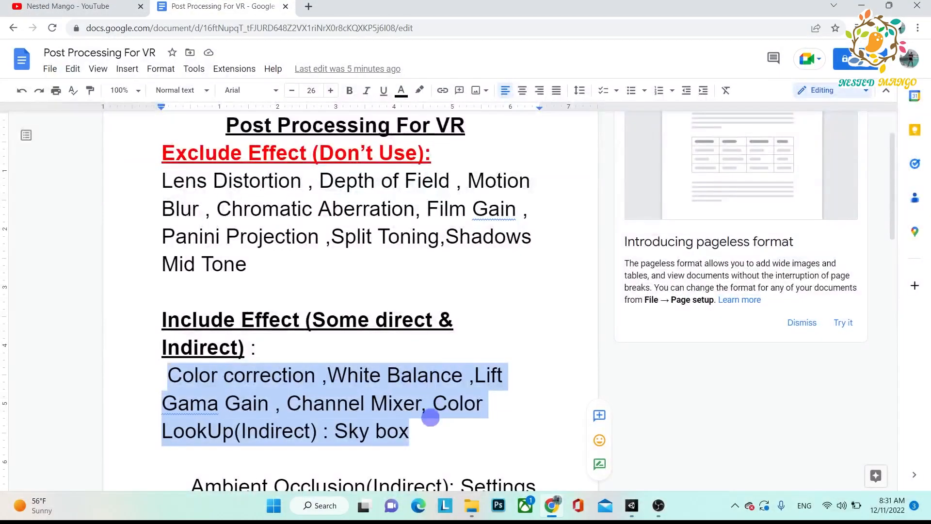
click(416, 430)
drag(222, 431, 160, 380)
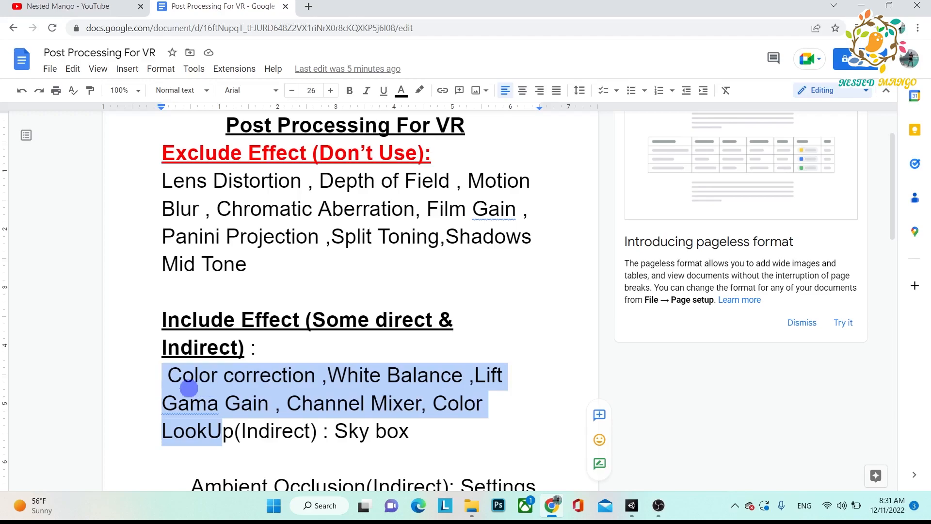
- Highlight Color correction and White Balance in the document's included effects and return to the Unity scene
click(168, 374)
drag(168, 375, 451, 366)
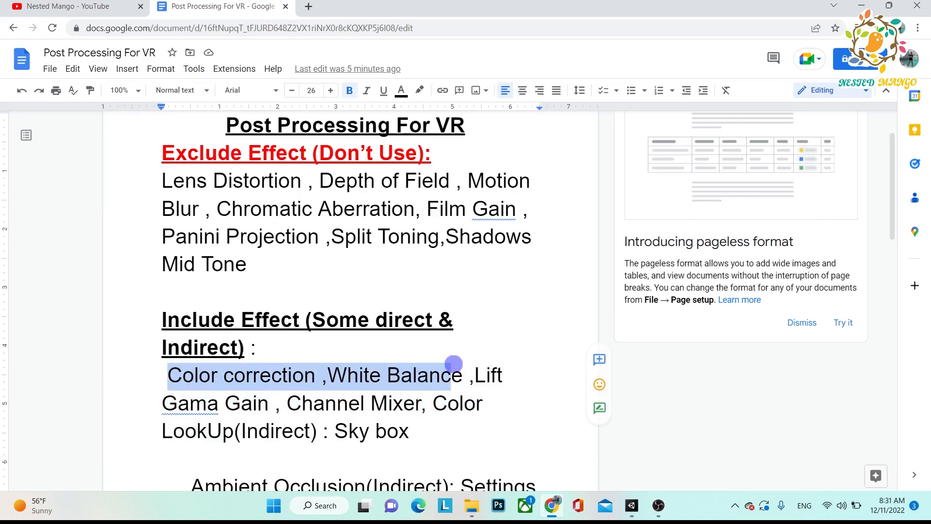
key(alt+Tab)
key(alt+Tab)
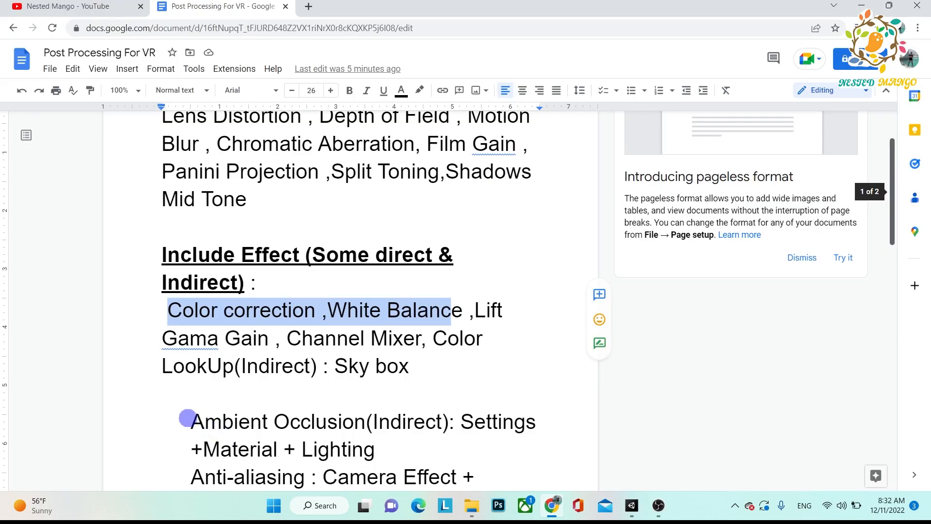
key(alt+Tab)
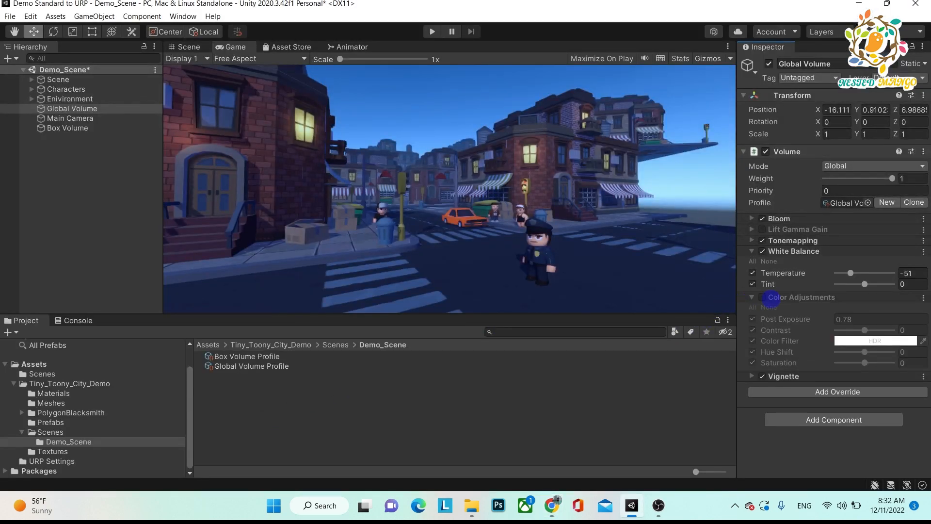
- Preview the scene with Color Adjustments on and off, and review the post-processing overrides available for the Global Volume
click(763, 297)
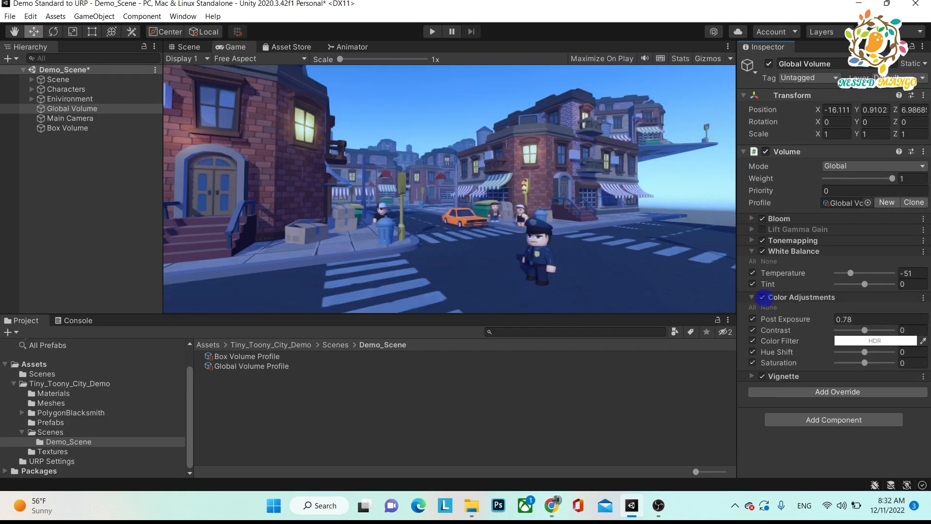
click(762, 298)
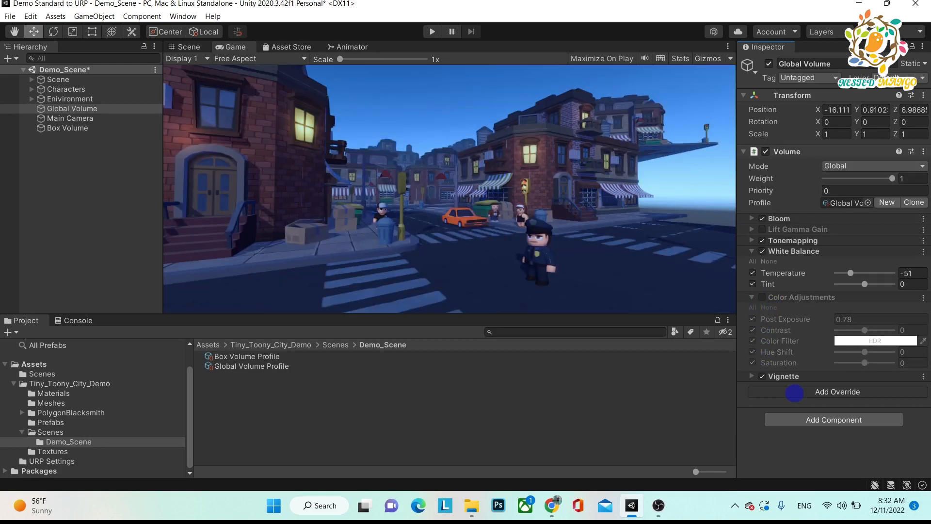
click(795, 392)
click(811, 245)
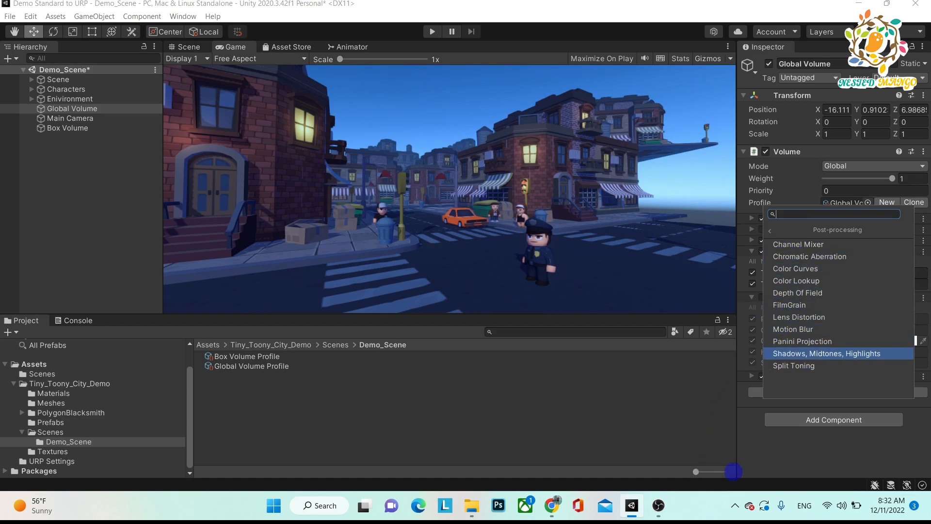
click(733, 471)
- Compare the Color Adjustments override on and off once more, leave it disabled and save the scene
click(771, 297)
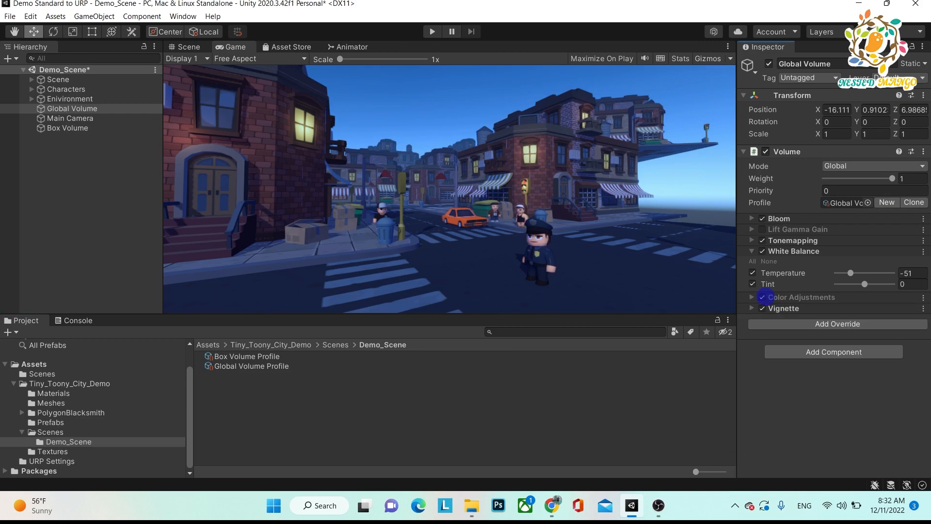
click(762, 296)
click(752, 297)
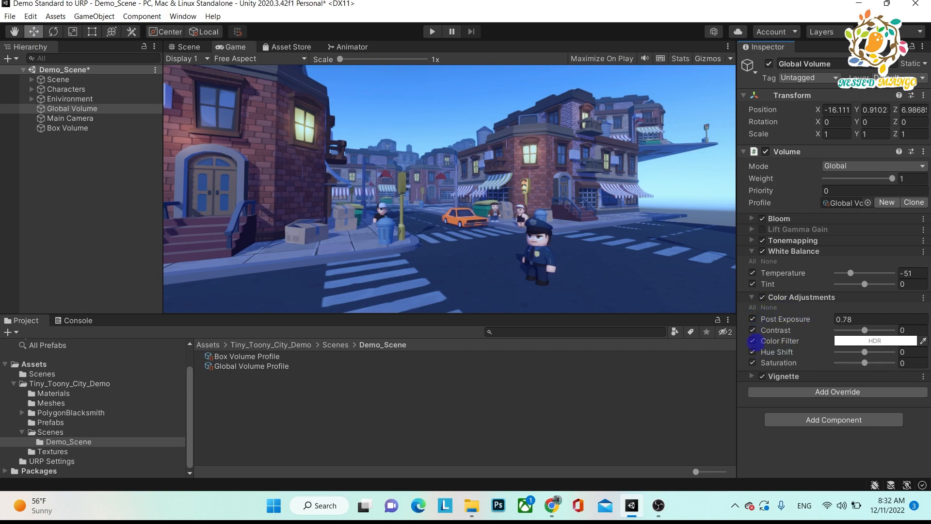
click(763, 297)
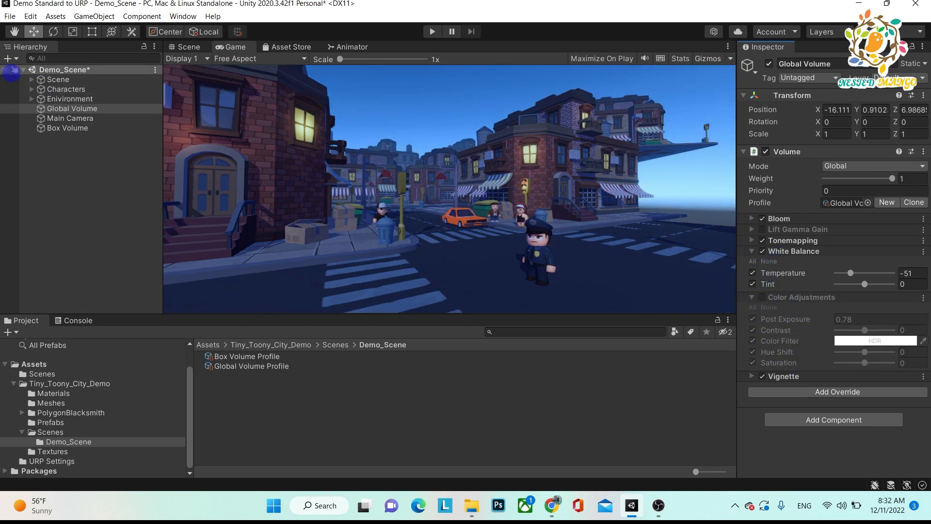
key(ctrl+s)
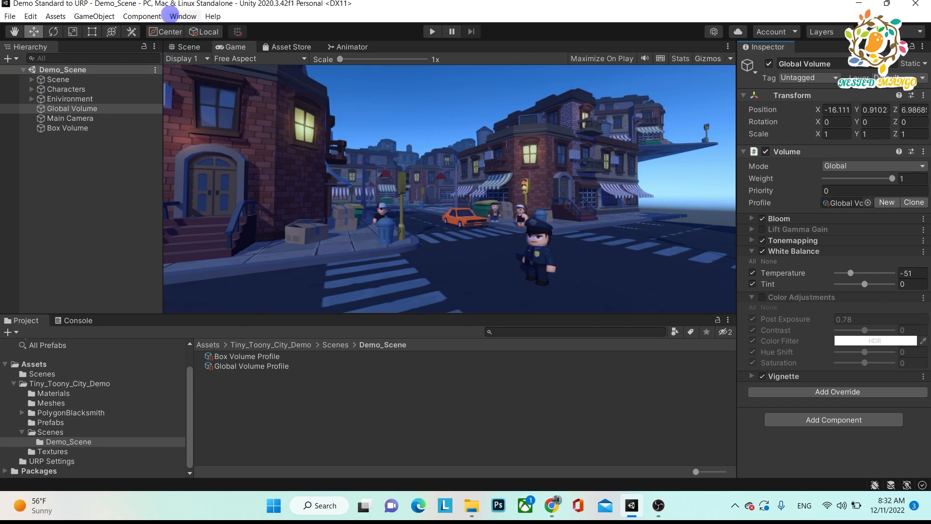
- Enable Ambient Occlusion in the Lighting window's lightmapping settings and close the window
click(183, 16)
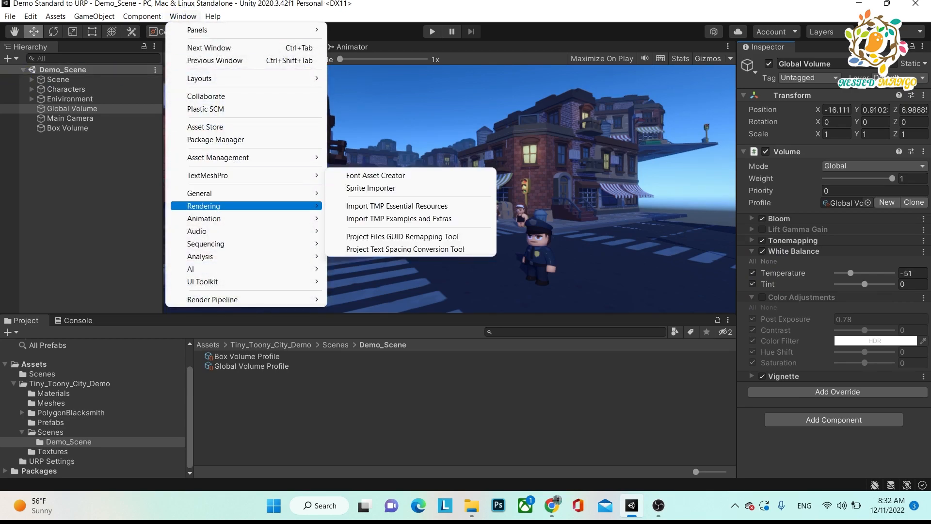
mouse_move(272, 206)
click(371, 206)
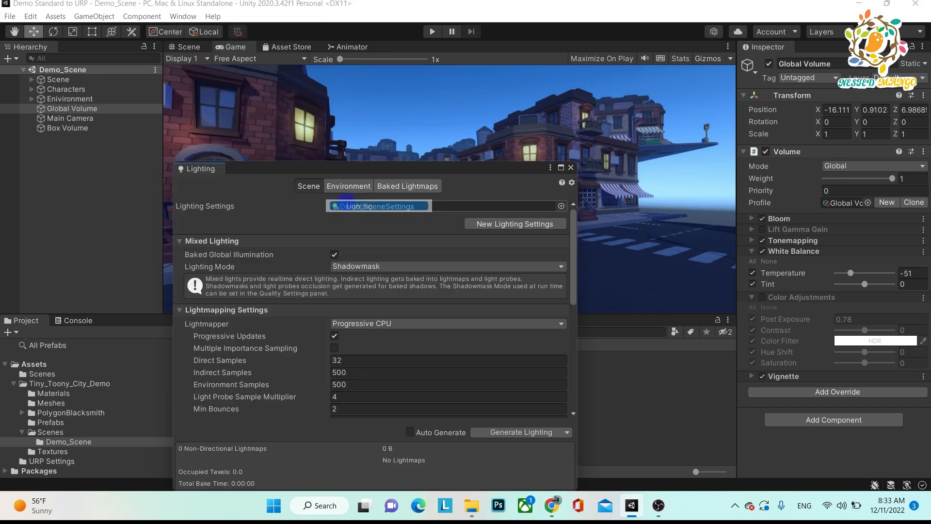
drag(467, 170, 453, 103)
scroll(488, 304, down, 10)
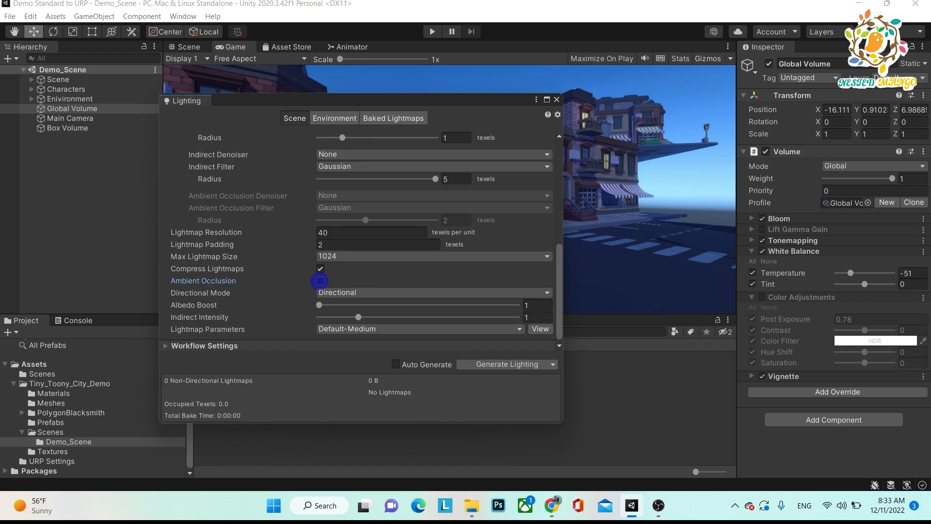
click(320, 280)
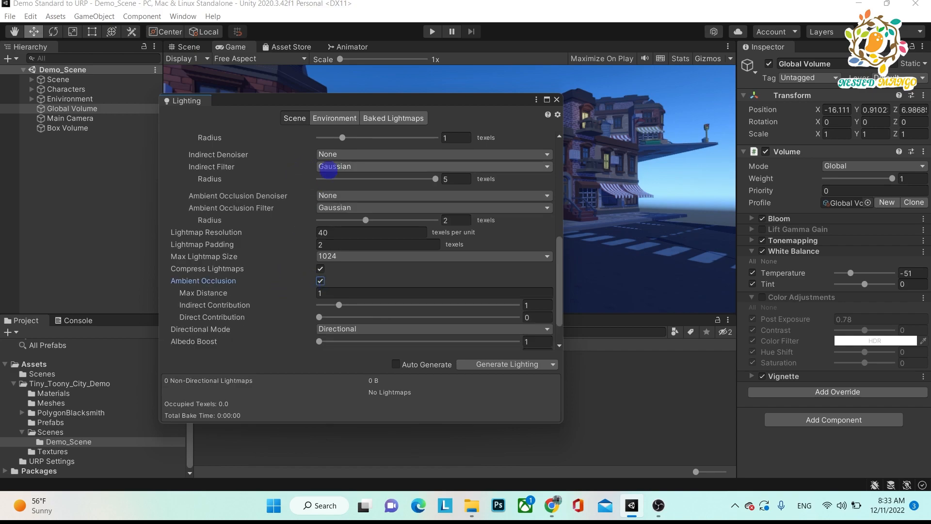
drag(390, 103, 277, 190)
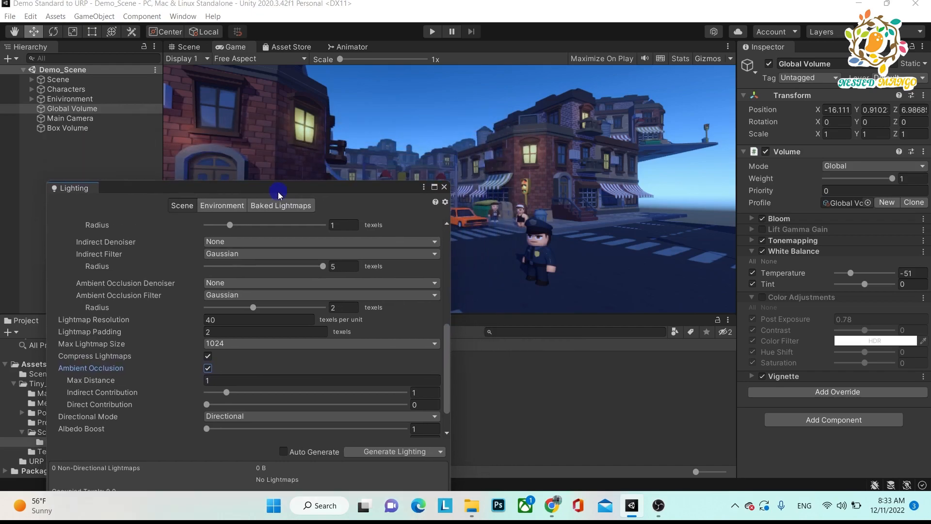
click(445, 187)
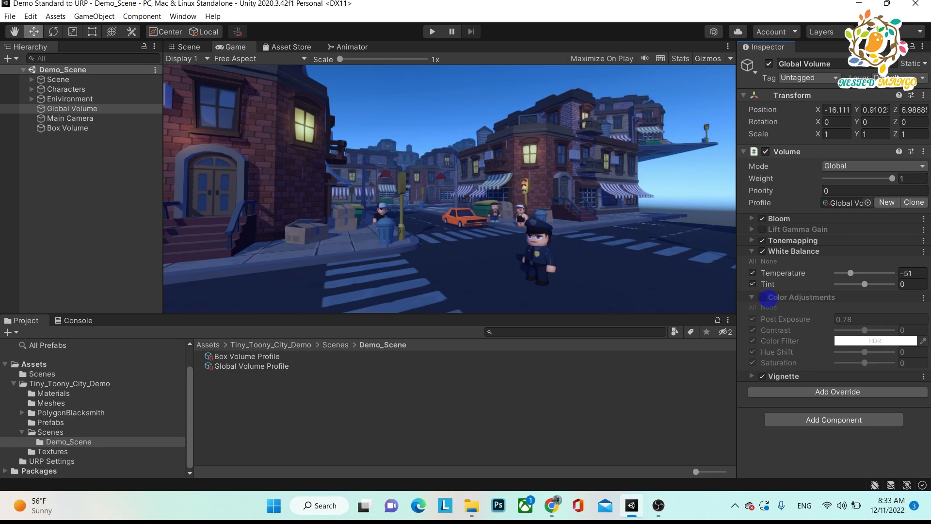
- Switch to the Post Processing For VR document and highlight the Anti-aliasing entry
key(alt+Tab)
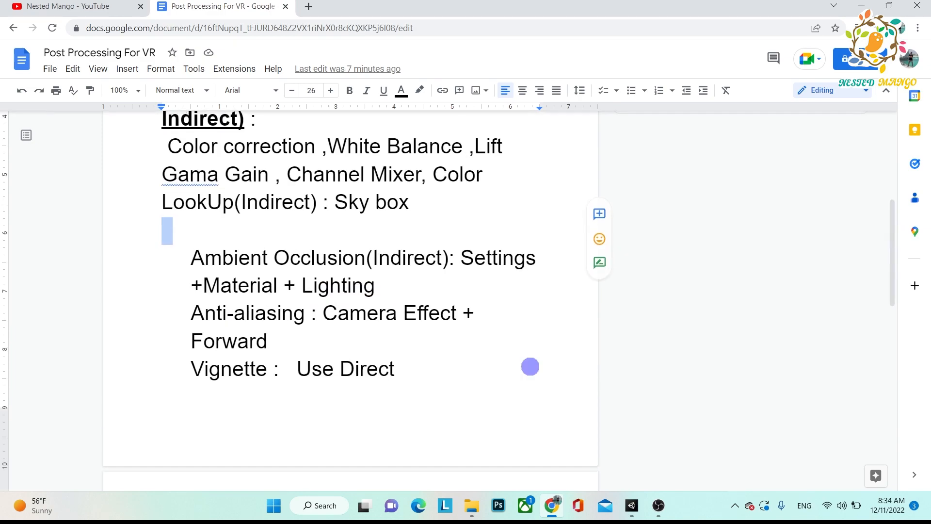
scroll(530, 366, up, 1)
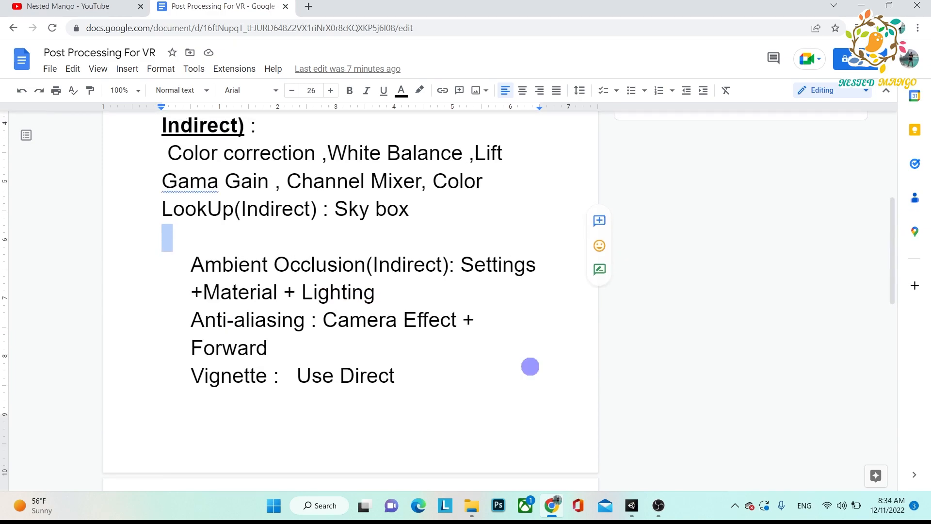
click(530, 367)
drag(311, 320, 173, 313)
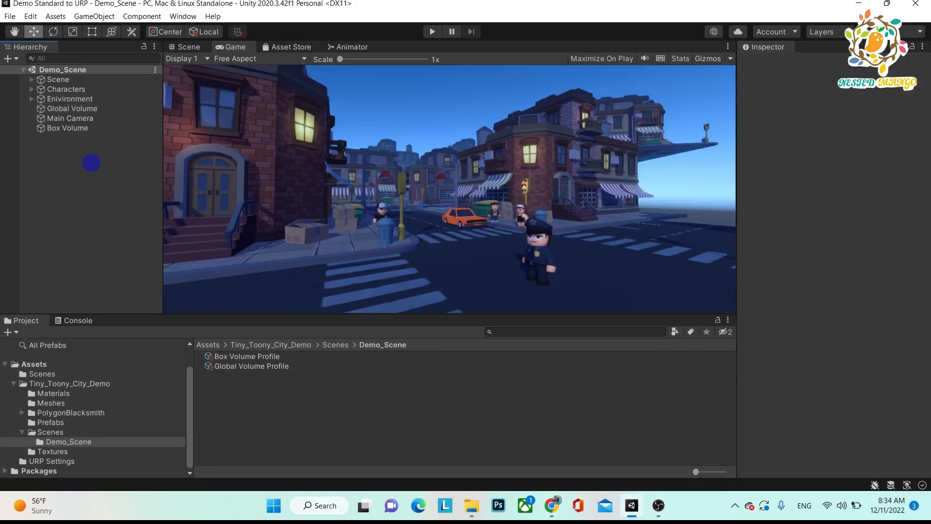
- In Unity, set the Main Camera's anti-aliasing to Fast Approximate Anti-aliasing (FXAA) and its renderer to 0: UniversalRenderPipelineAsset_Renderer
click(90, 120)
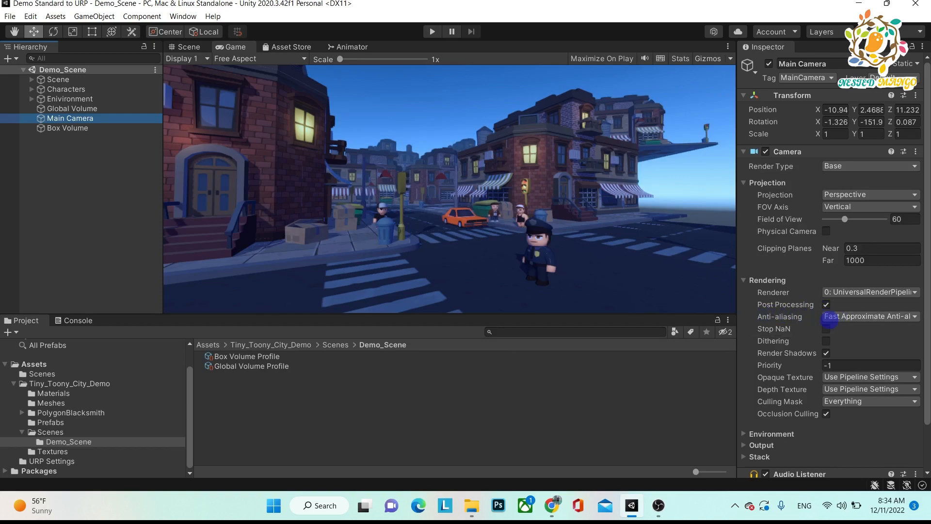
click(833, 316)
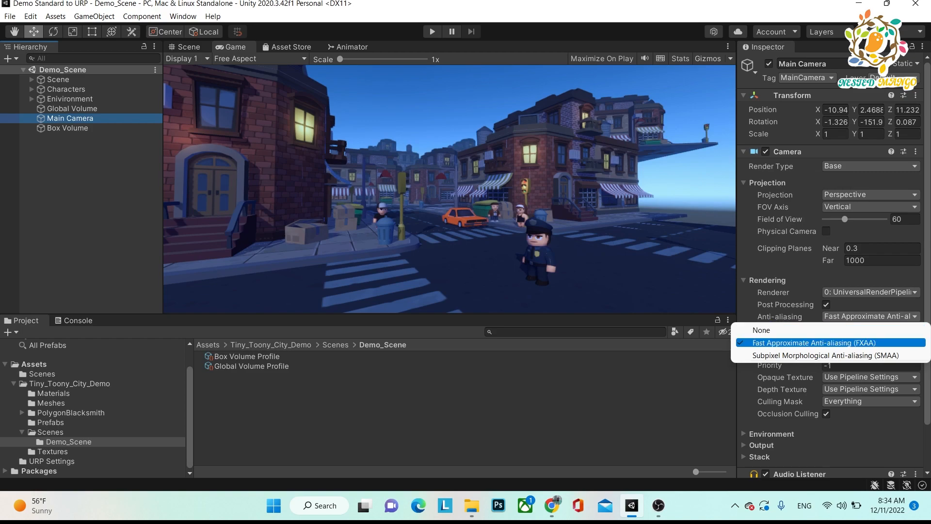
click(844, 342)
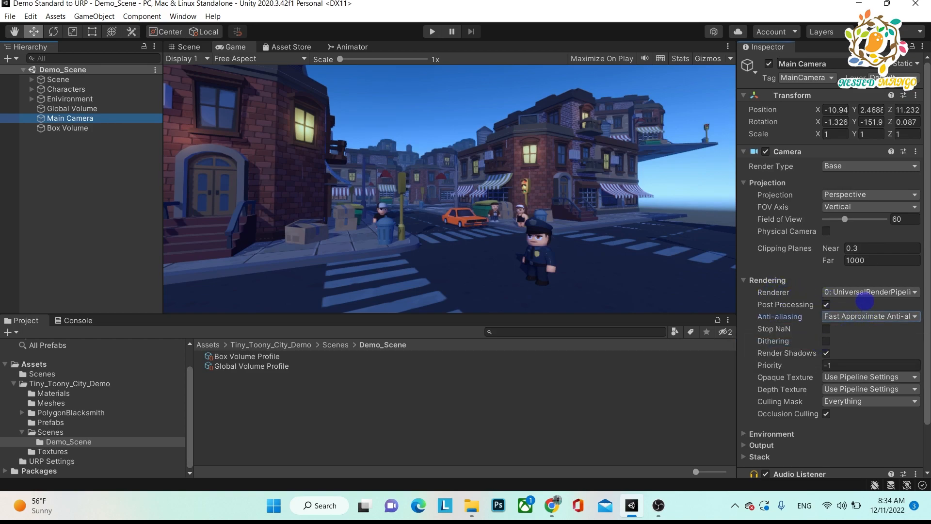
click(870, 292)
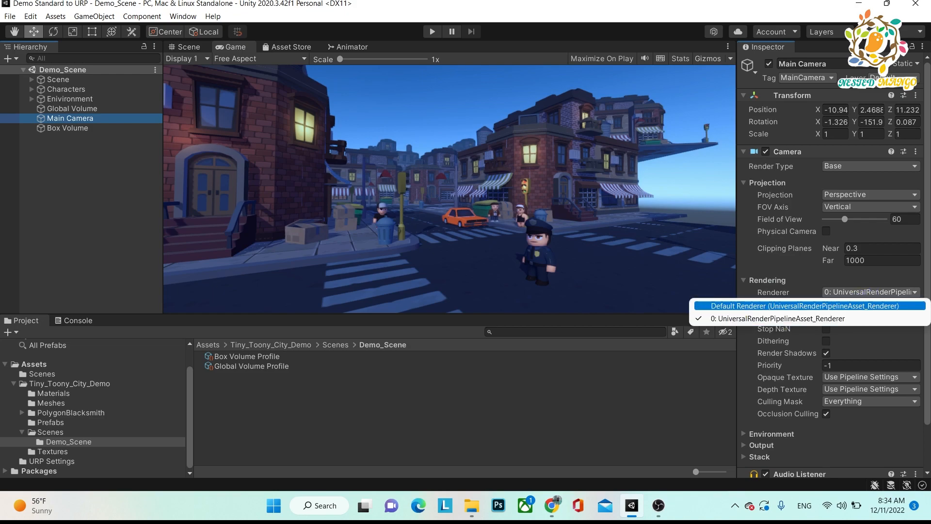
click(874, 318)
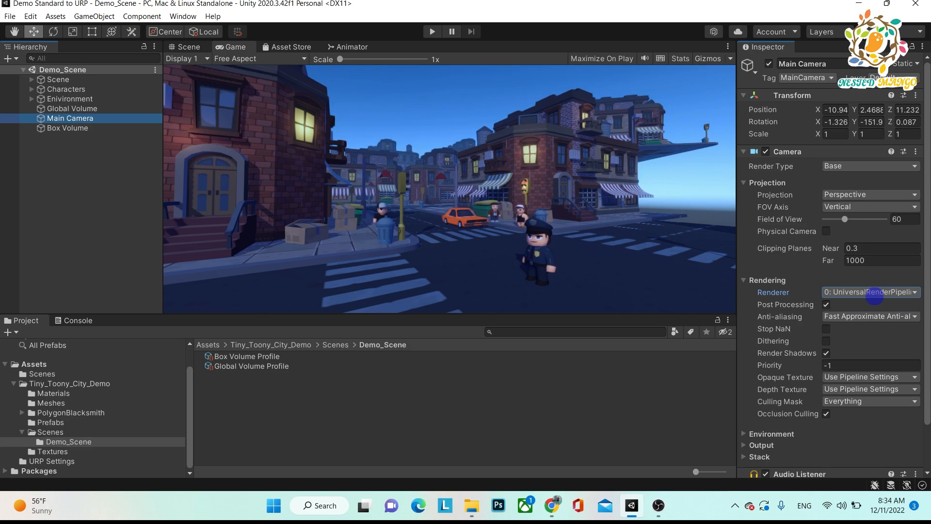
- Highlight the Vignette entry in the Post Processing For VR document and return to Unity
key(alt+Tab)
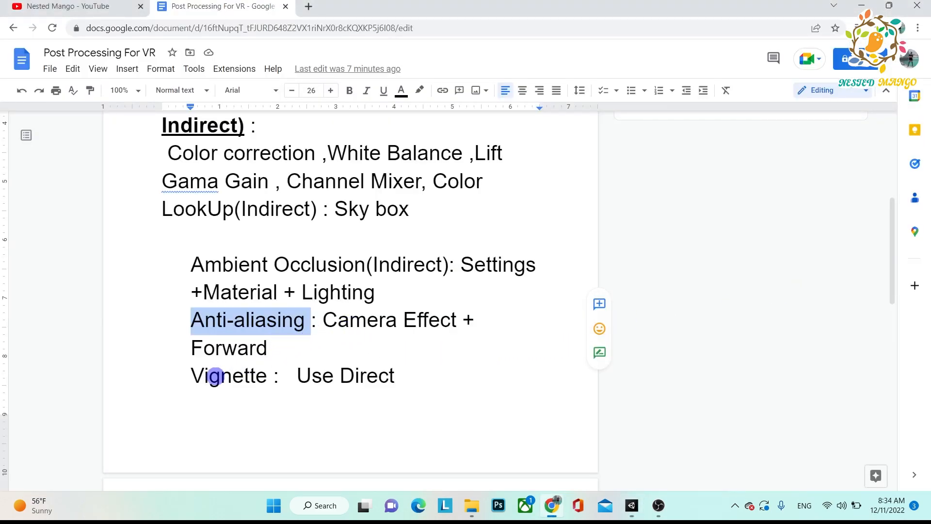
drag(267, 376, 179, 378)
key(alt+Tab)
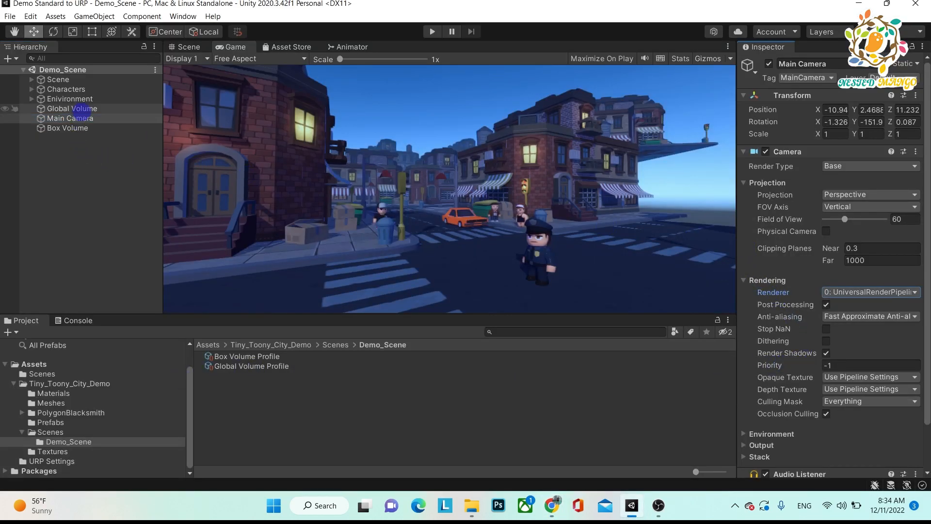
- Set the intensity of the Global Volume's Vignette override to 0.35
click(80, 109)
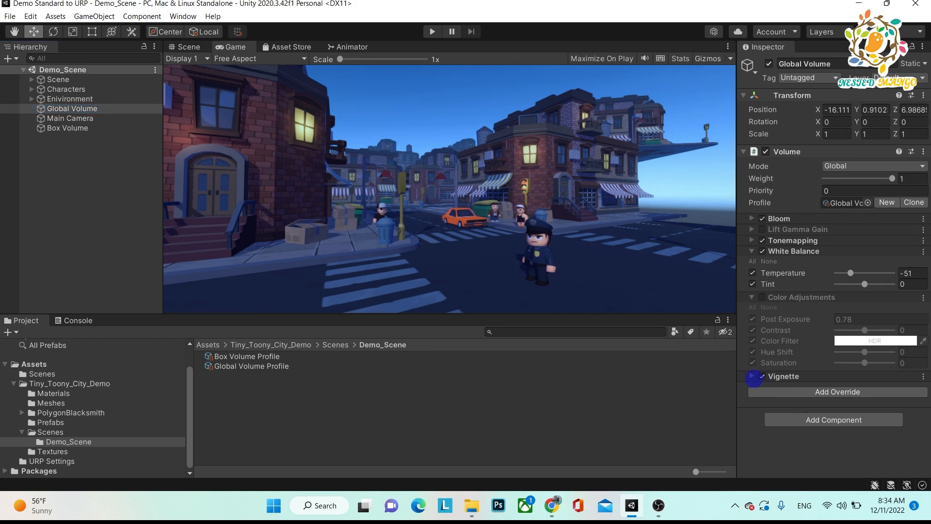
click(754, 377)
scroll(927, 319, down, 2)
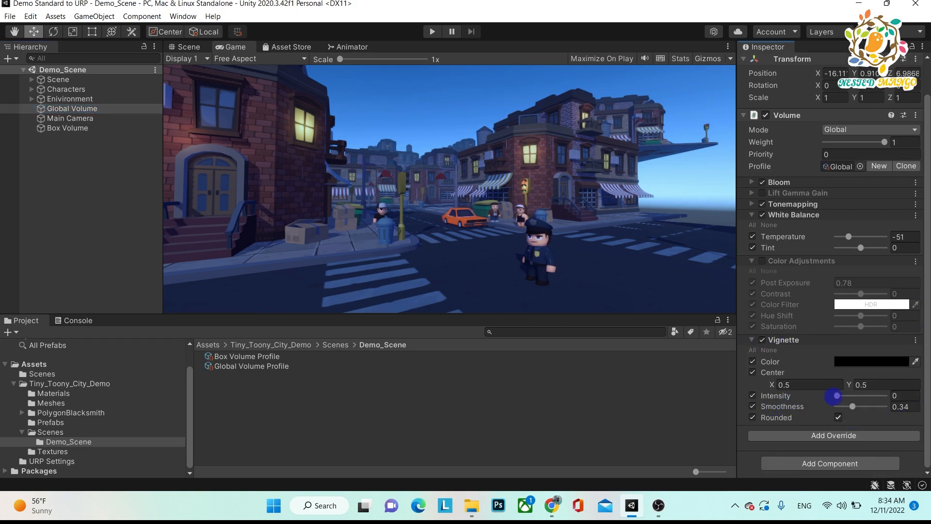
drag(837, 396, 856, 395)
drag(857, 396, 855, 395)
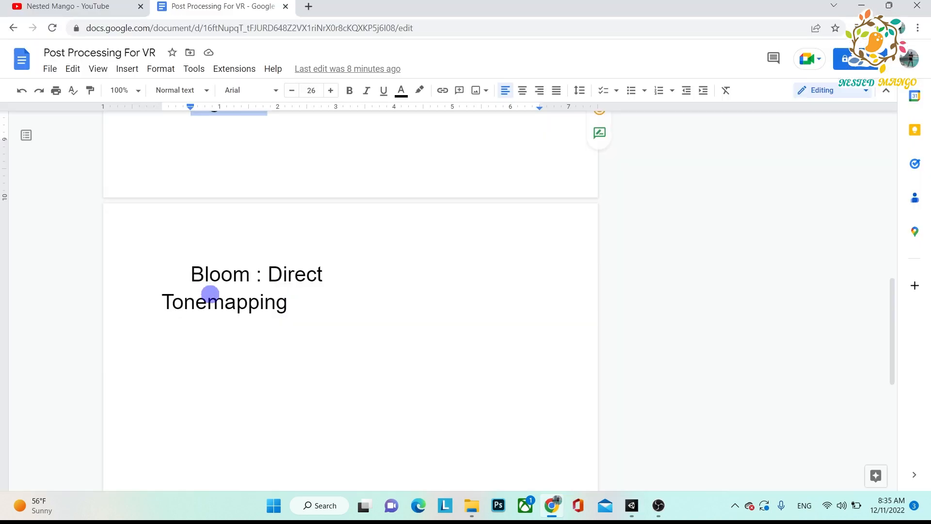
- Review the Bloom and Tonemapping entries in the document and return to the Global Volume in Unity
scroll(324, 323, up, 2)
scroll(324, 323, down, 1)
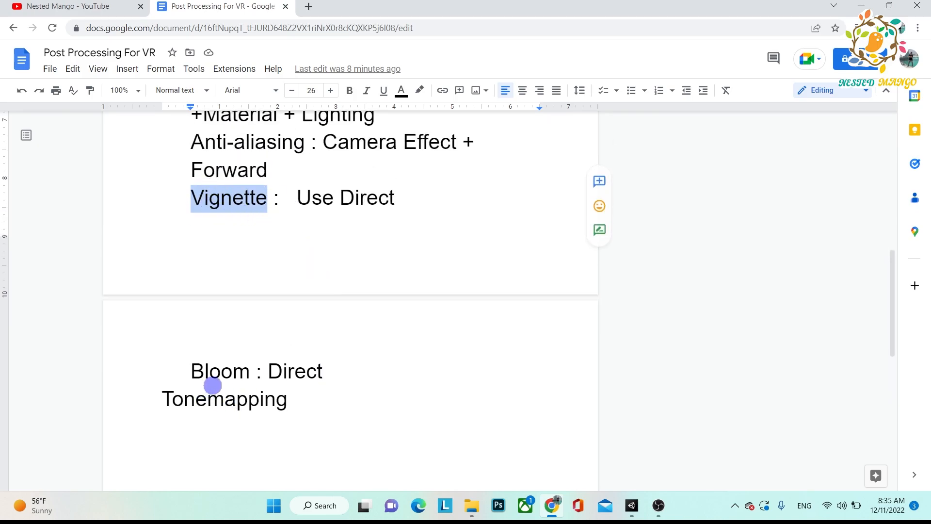
key(alt+Tab)
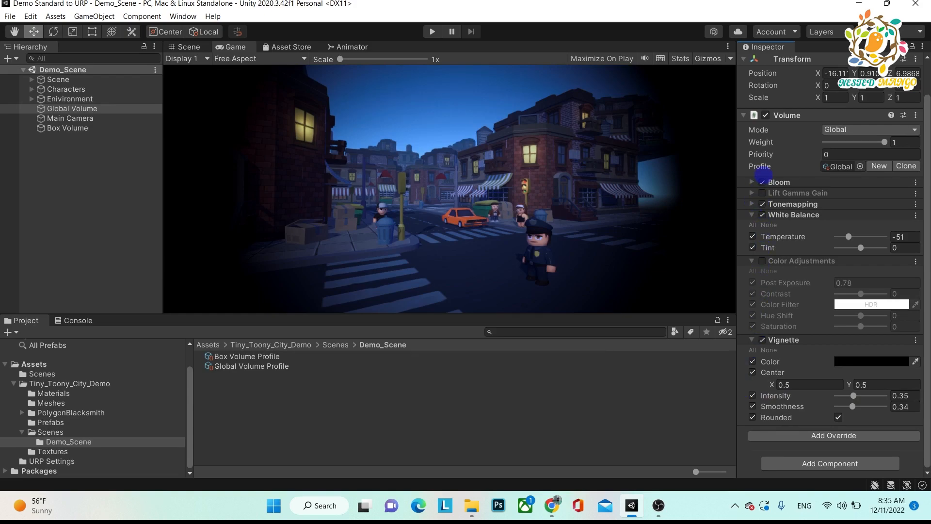
key(alt+Tab)
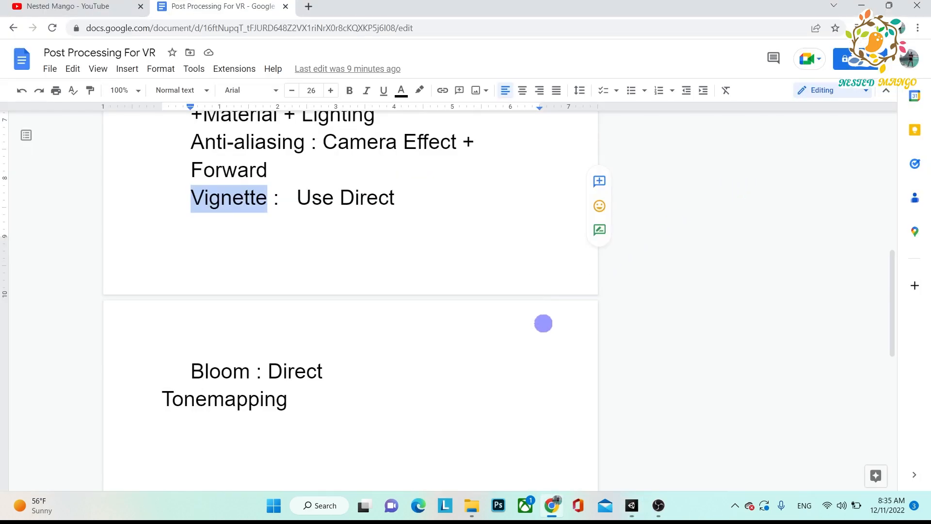
scroll(347, 372, down, 2)
key(alt+Tab)
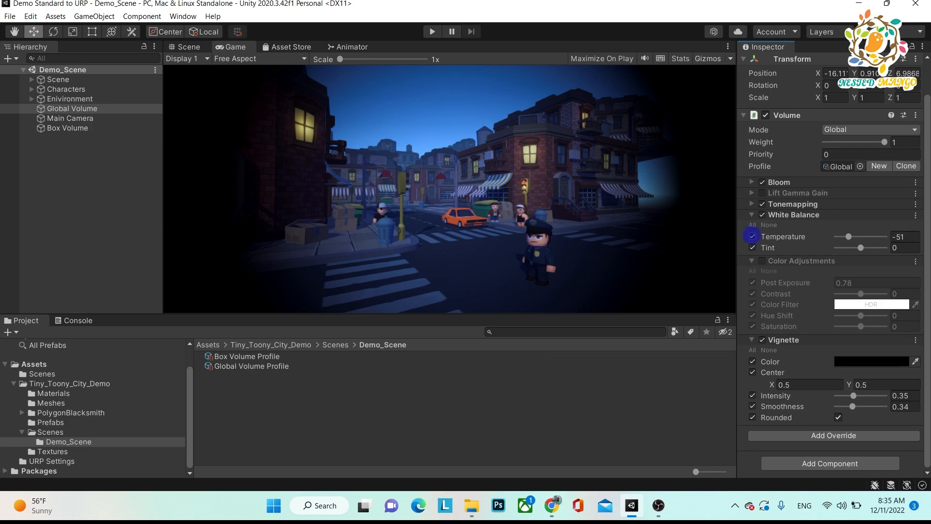
- Try the Neutral mode on the Global Volume's Tonemapping override and set the mode back to ACES
click(762, 183)
click(751, 203)
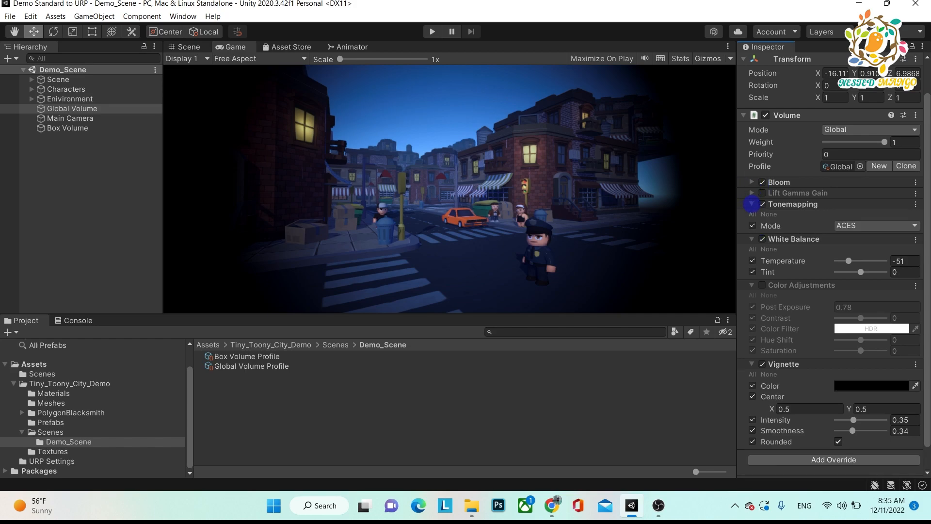
click(849, 226)
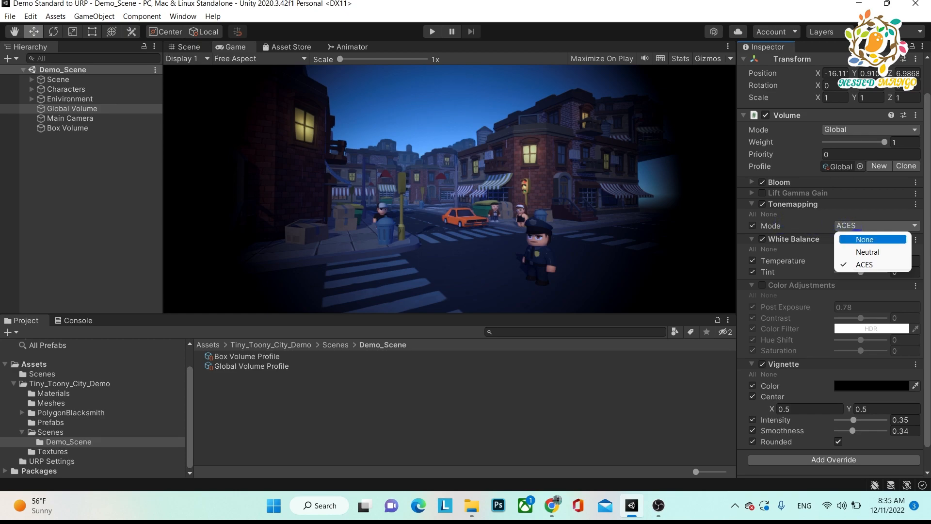
click(868, 252)
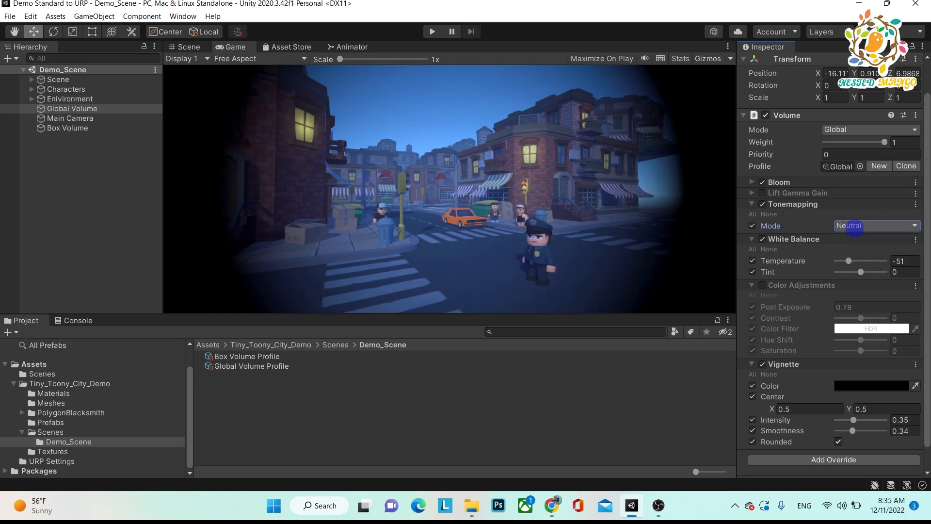
click(854, 226)
click(864, 265)
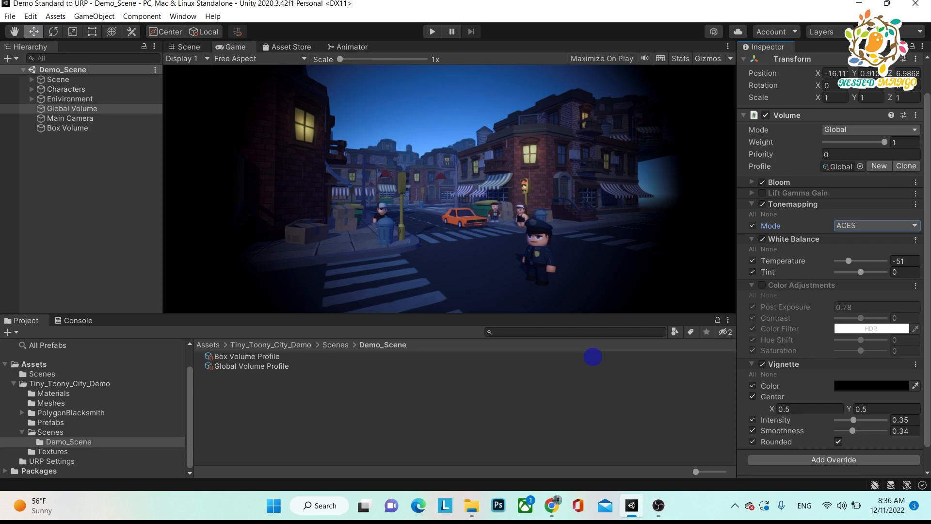
mouse_move(658, 505)
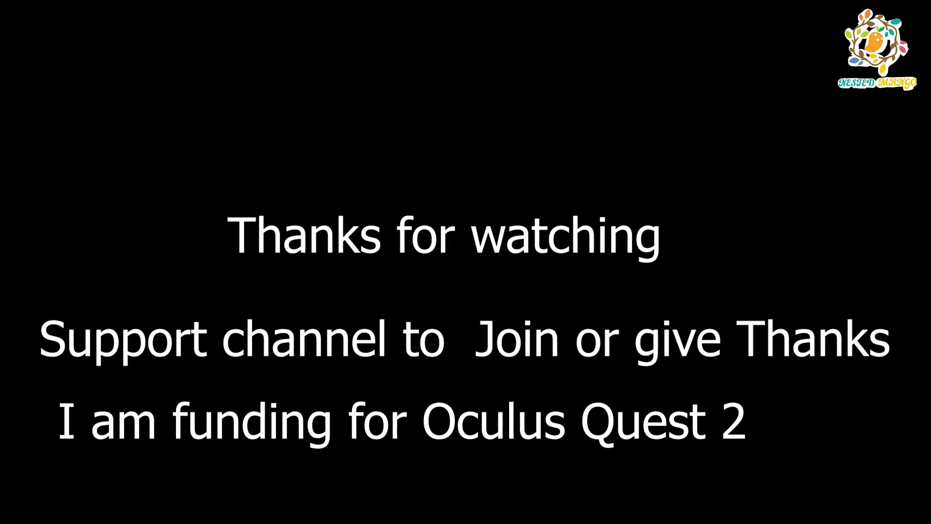